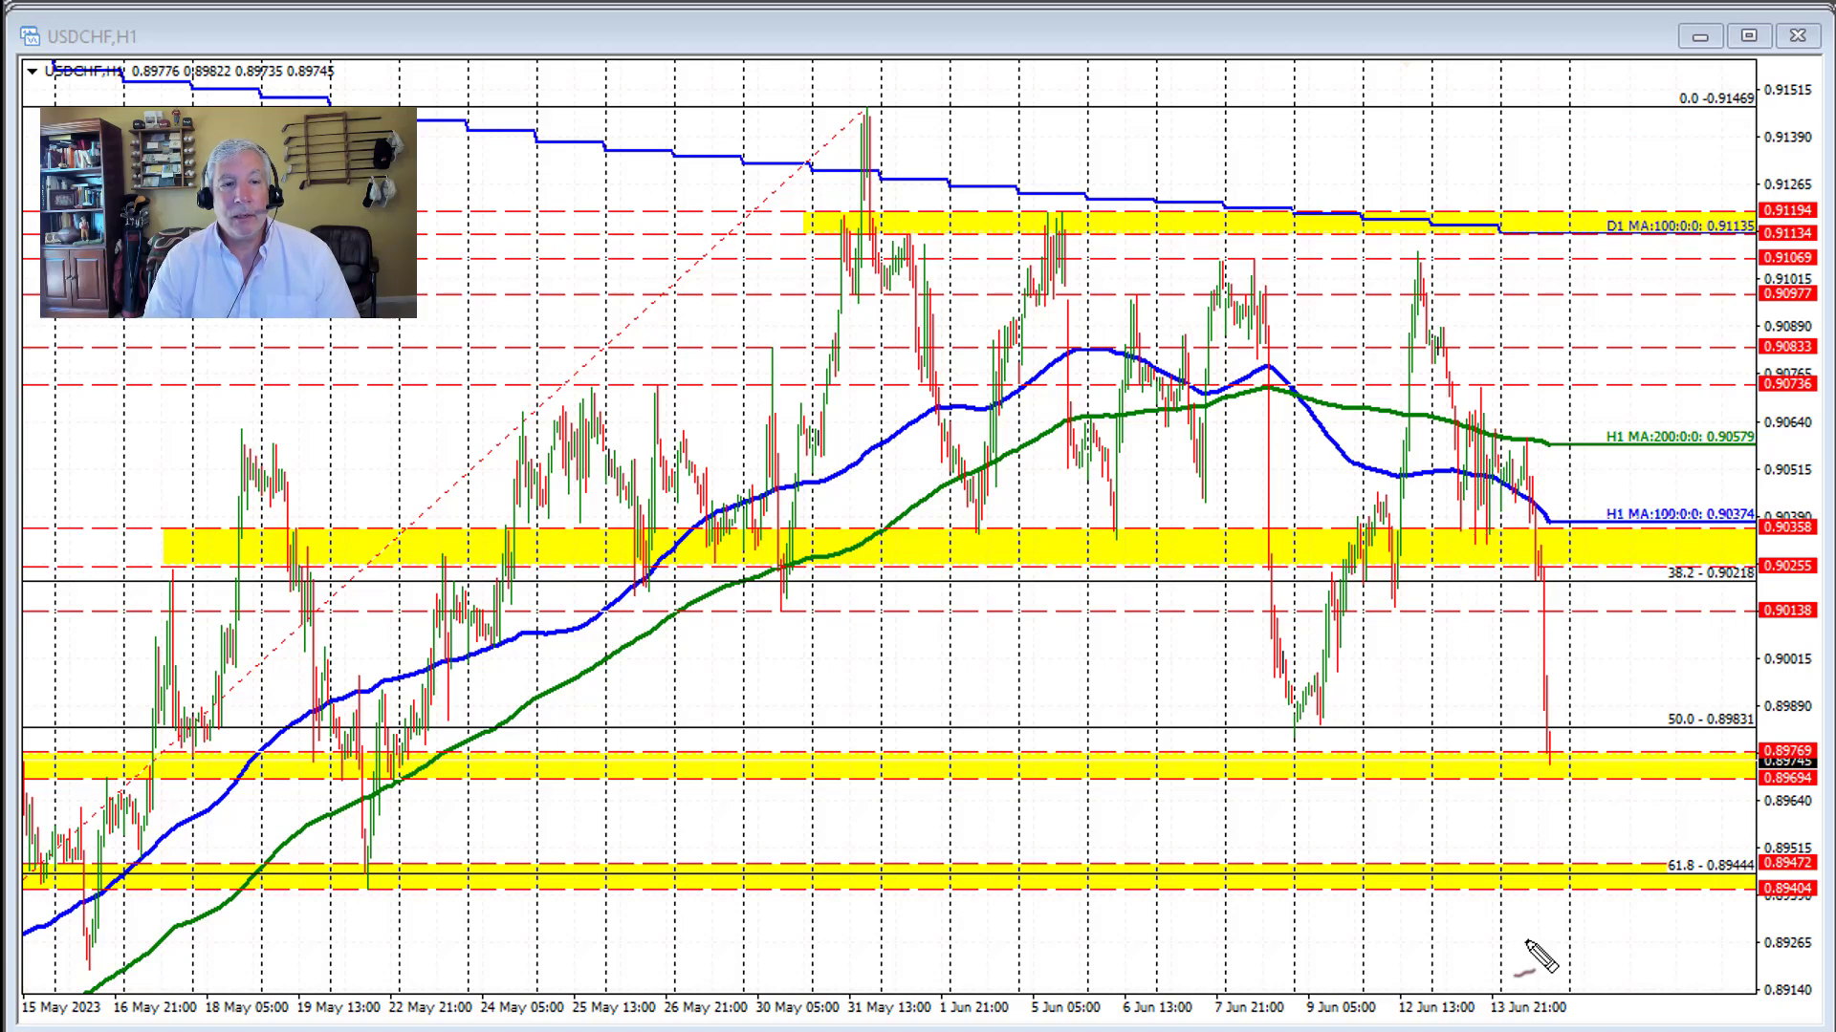
# Mark the swing highs and lows around the 0.90255–0.90358 zone on the hourly chart with red arrows from mid-May to mid-June.
pyautogui.moveTo(1464, 540)
pyautogui.mouseDown()
pyautogui.moveTo(1469, 568)
pyautogui.moveTo(1494, 573)
pyautogui.moveTo(1491, 552)
pyautogui.mouseUp()
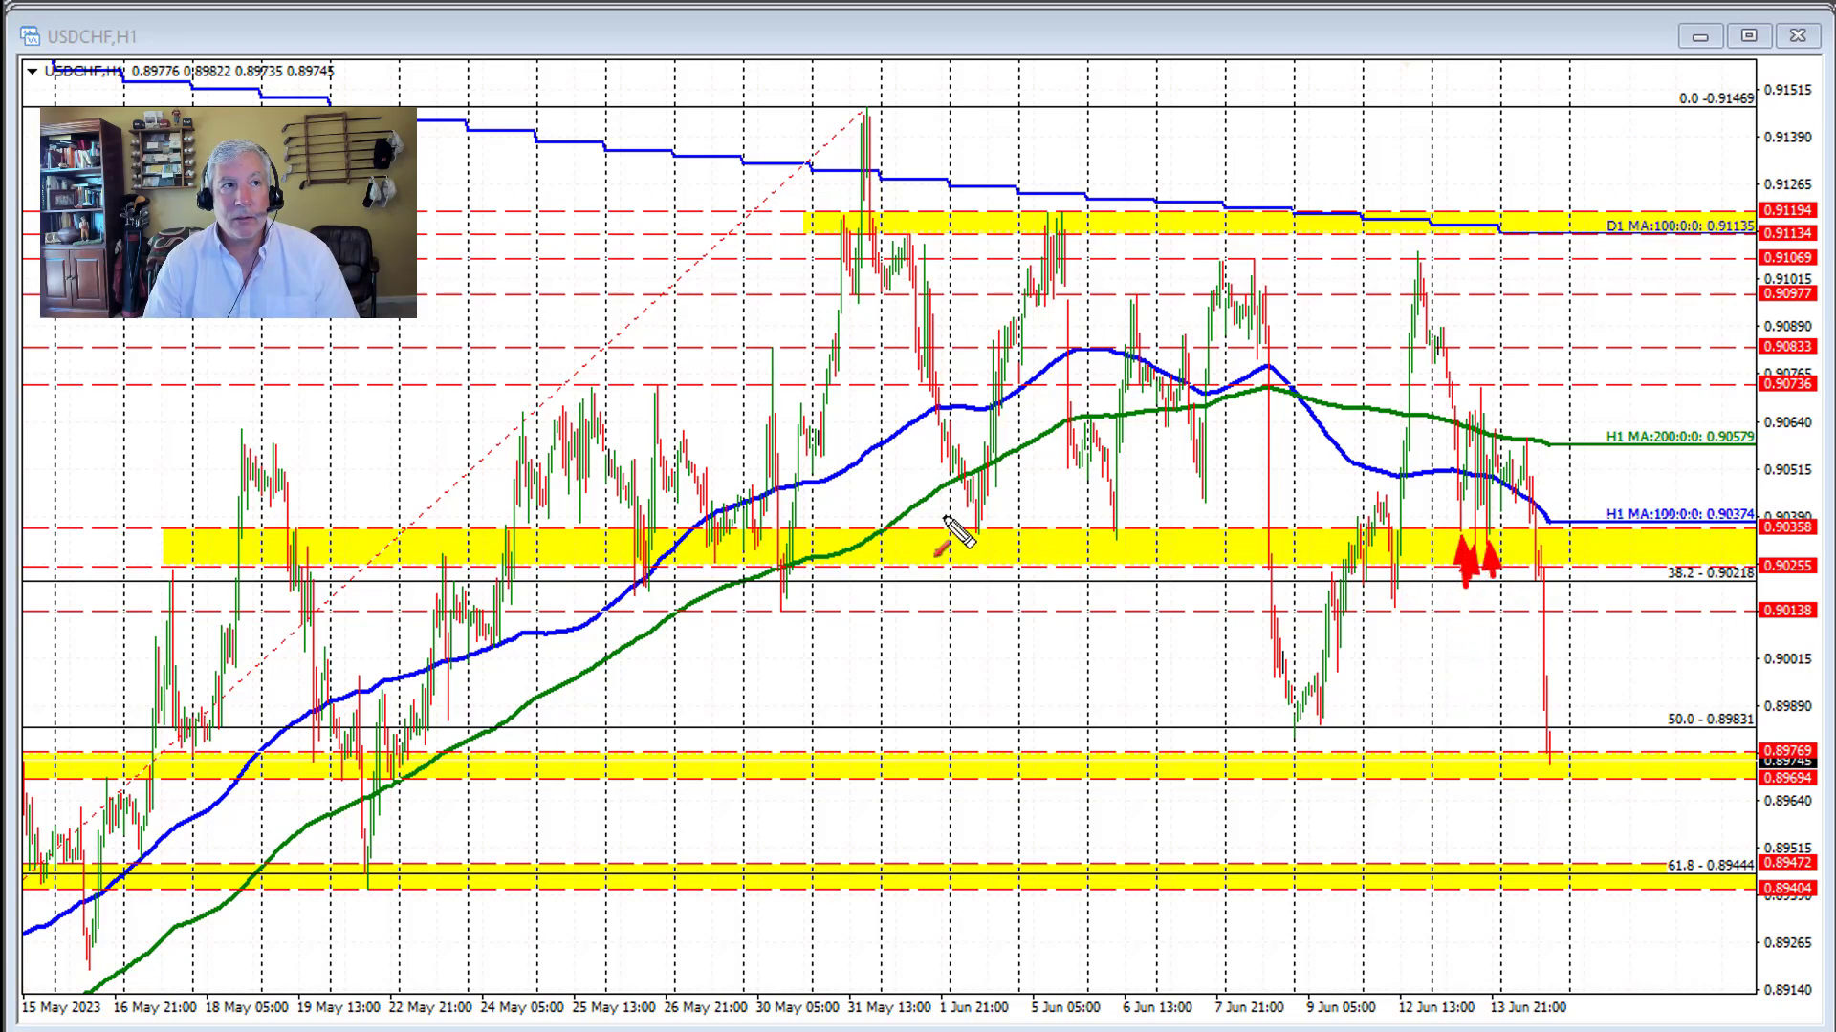
pyautogui.moveTo(173, 587)
pyautogui.mouseDown()
pyautogui.moveTo(182, 532)
pyautogui.moveTo(244, 559)
pyautogui.moveTo(301, 528)
pyautogui.mouseUp()
pyautogui.moveTo(311, 526); pyautogui.dragTo(313, 555)
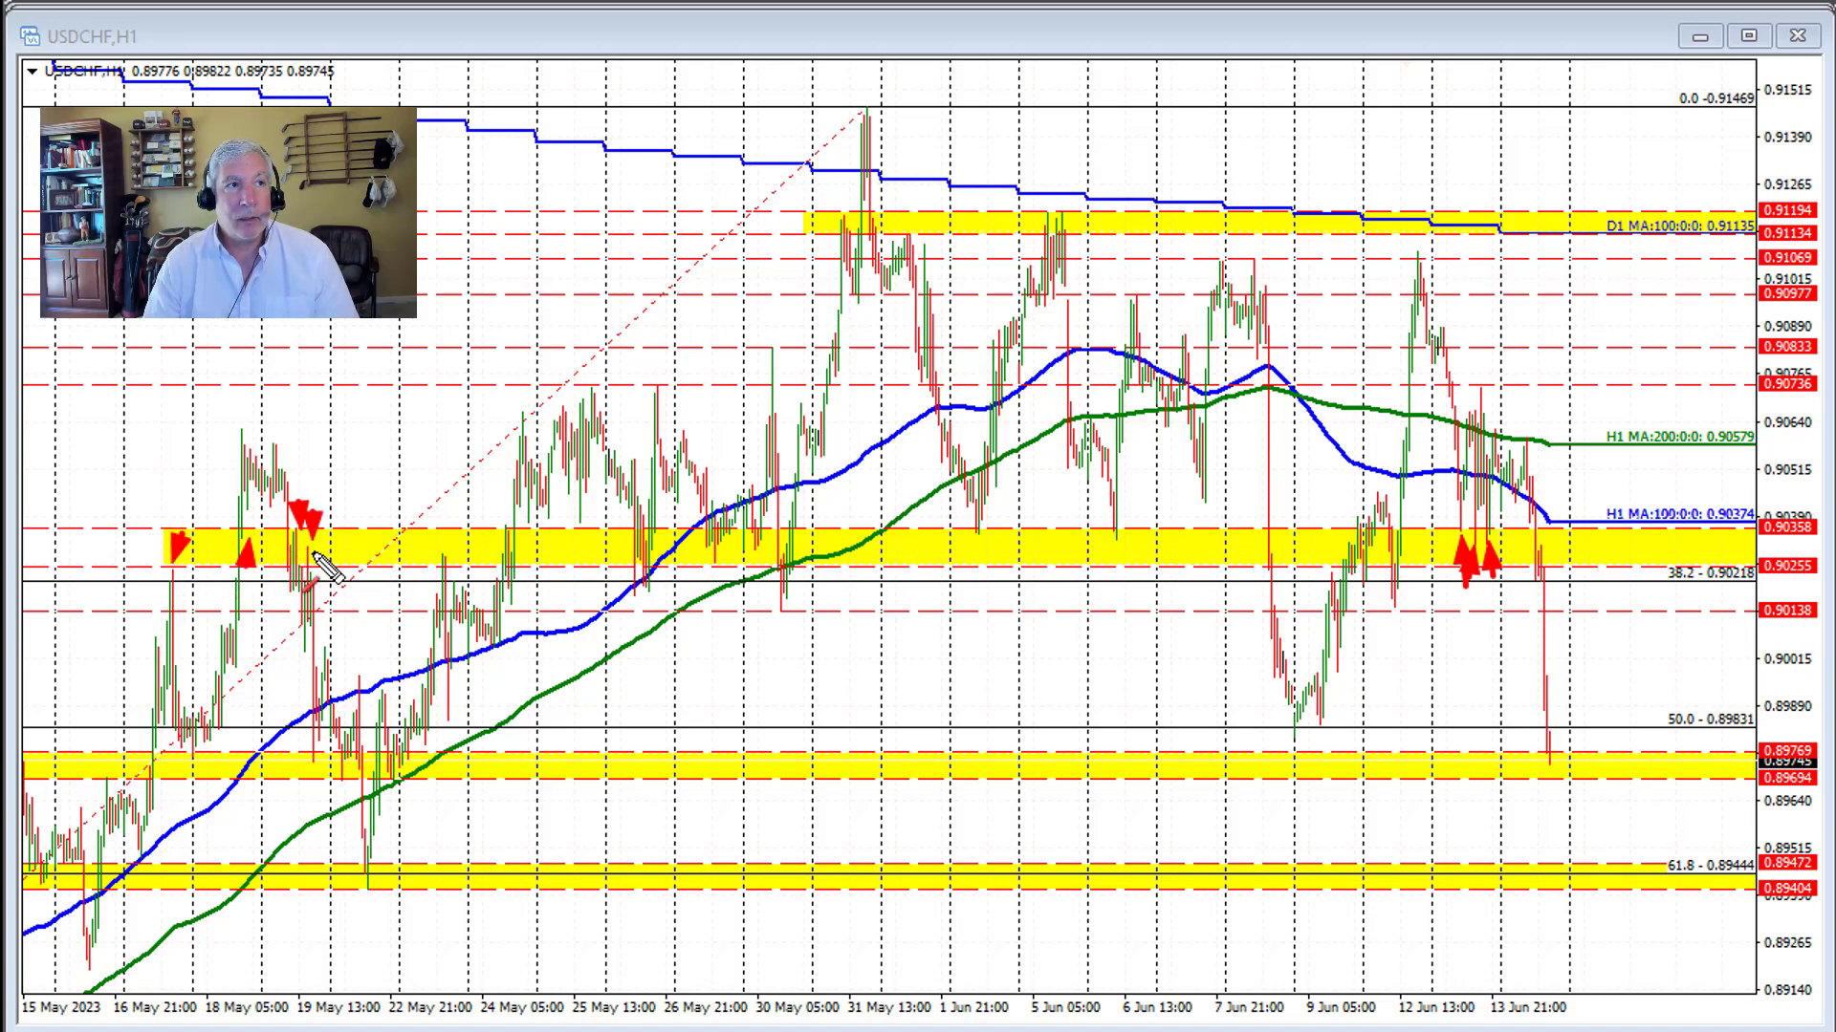
pyautogui.moveTo(430, 522)
pyautogui.mouseDown()
pyautogui.moveTo(436, 551)
pyautogui.moveTo(584, 533)
pyautogui.mouseUp()
pyautogui.moveTo(673, 616)
pyautogui.mouseDown()
pyautogui.moveTo(703, 553)
pyautogui.moveTo(759, 531)
pyautogui.mouseUp()
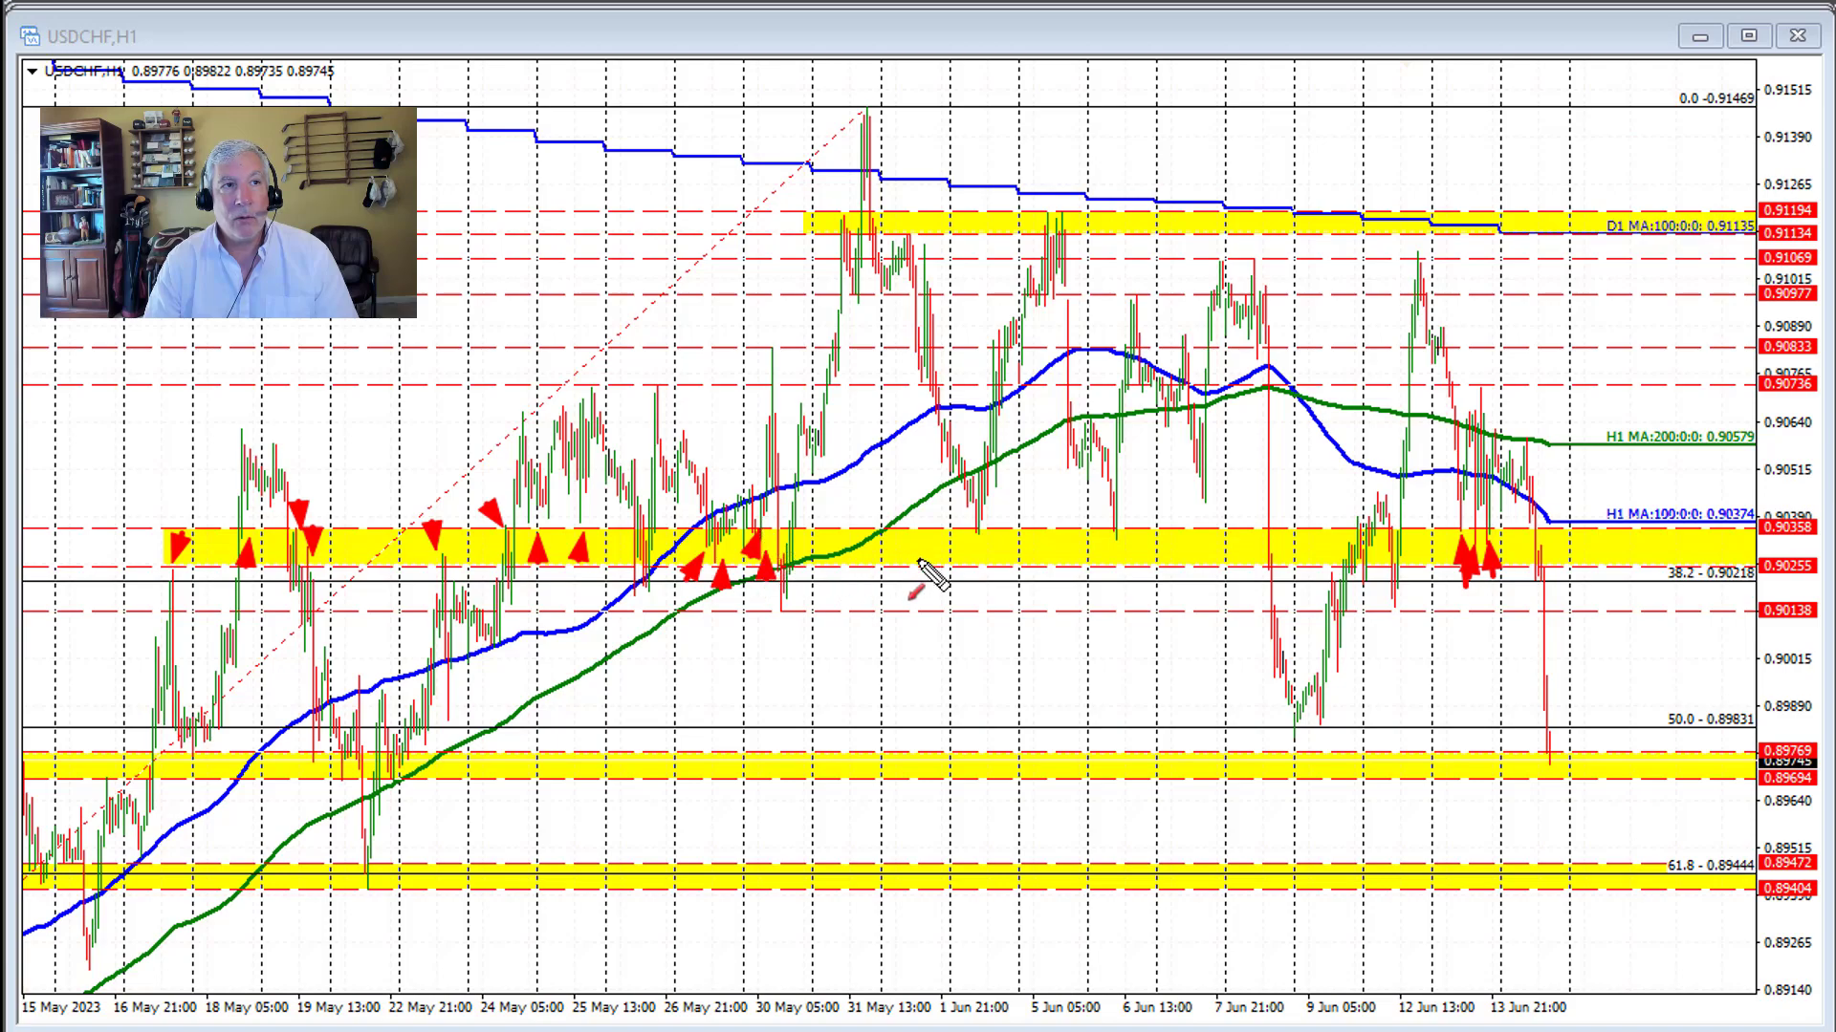
pyautogui.moveTo(874, 595); pyautogui.dragTo(981, 542)
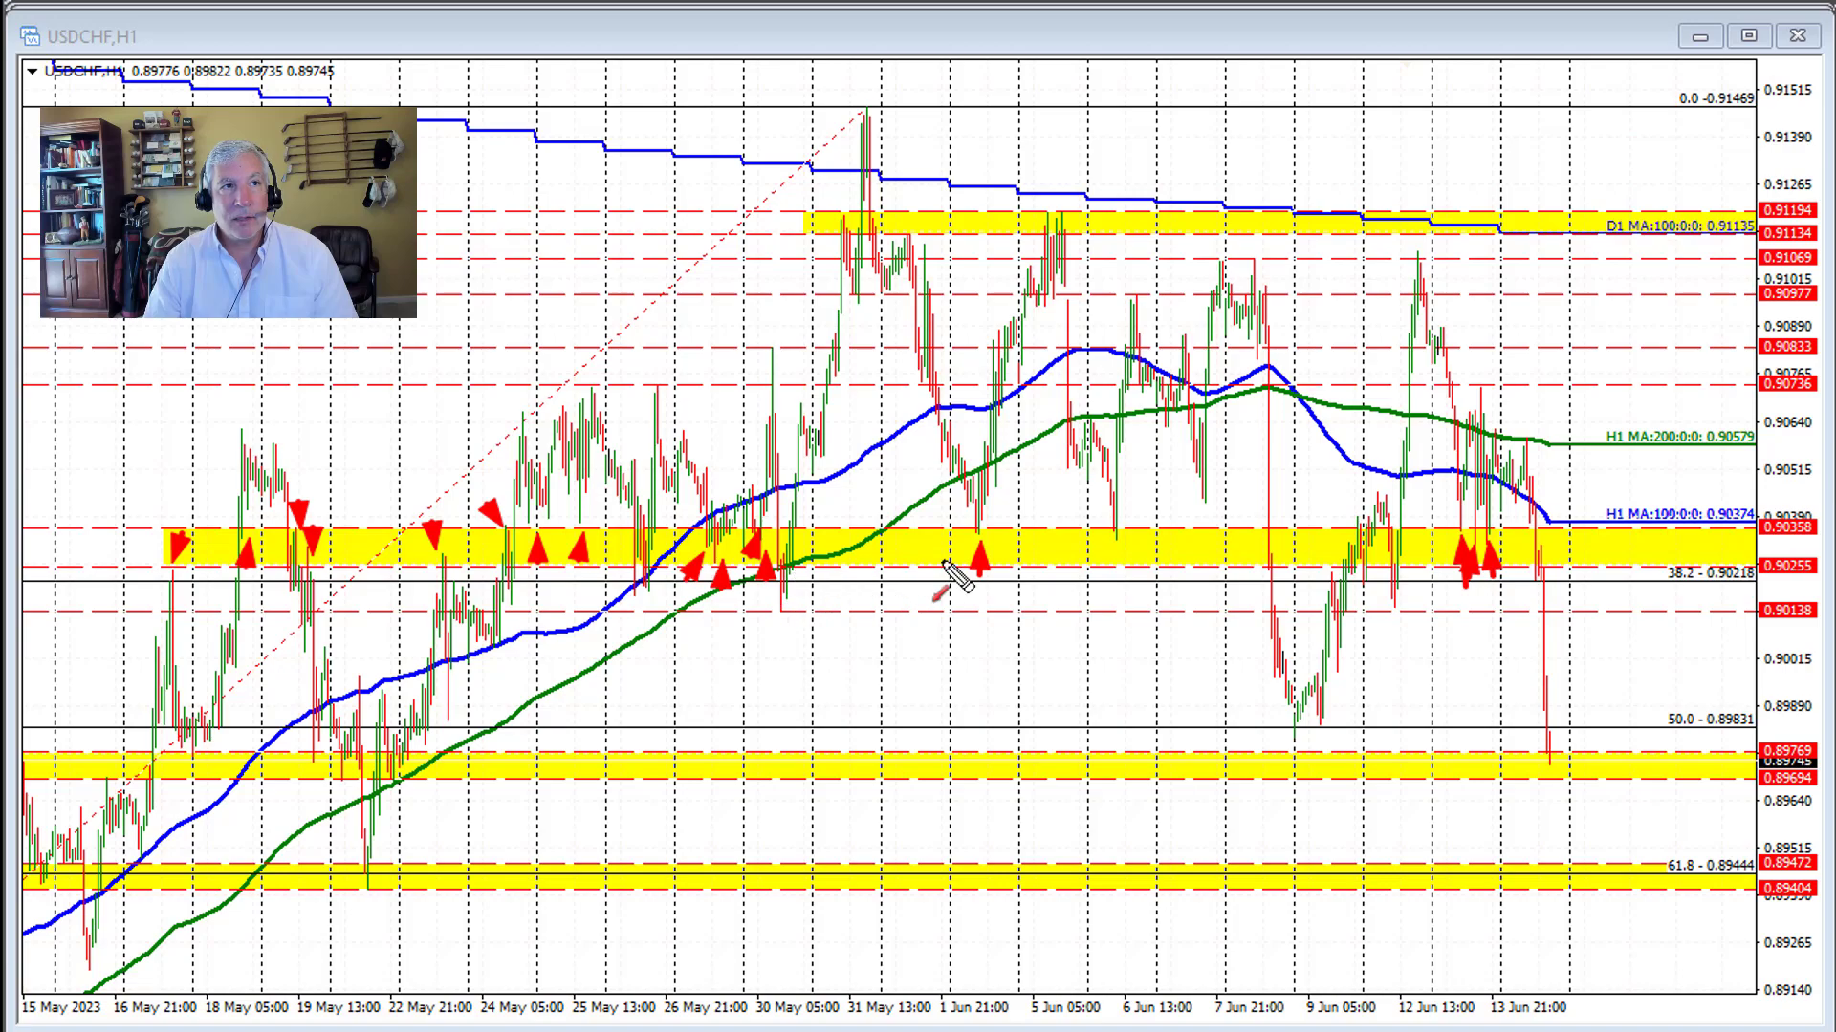
pyautogui.moveTo(1106, 594); pyautogui.dragTo(1116, 555)
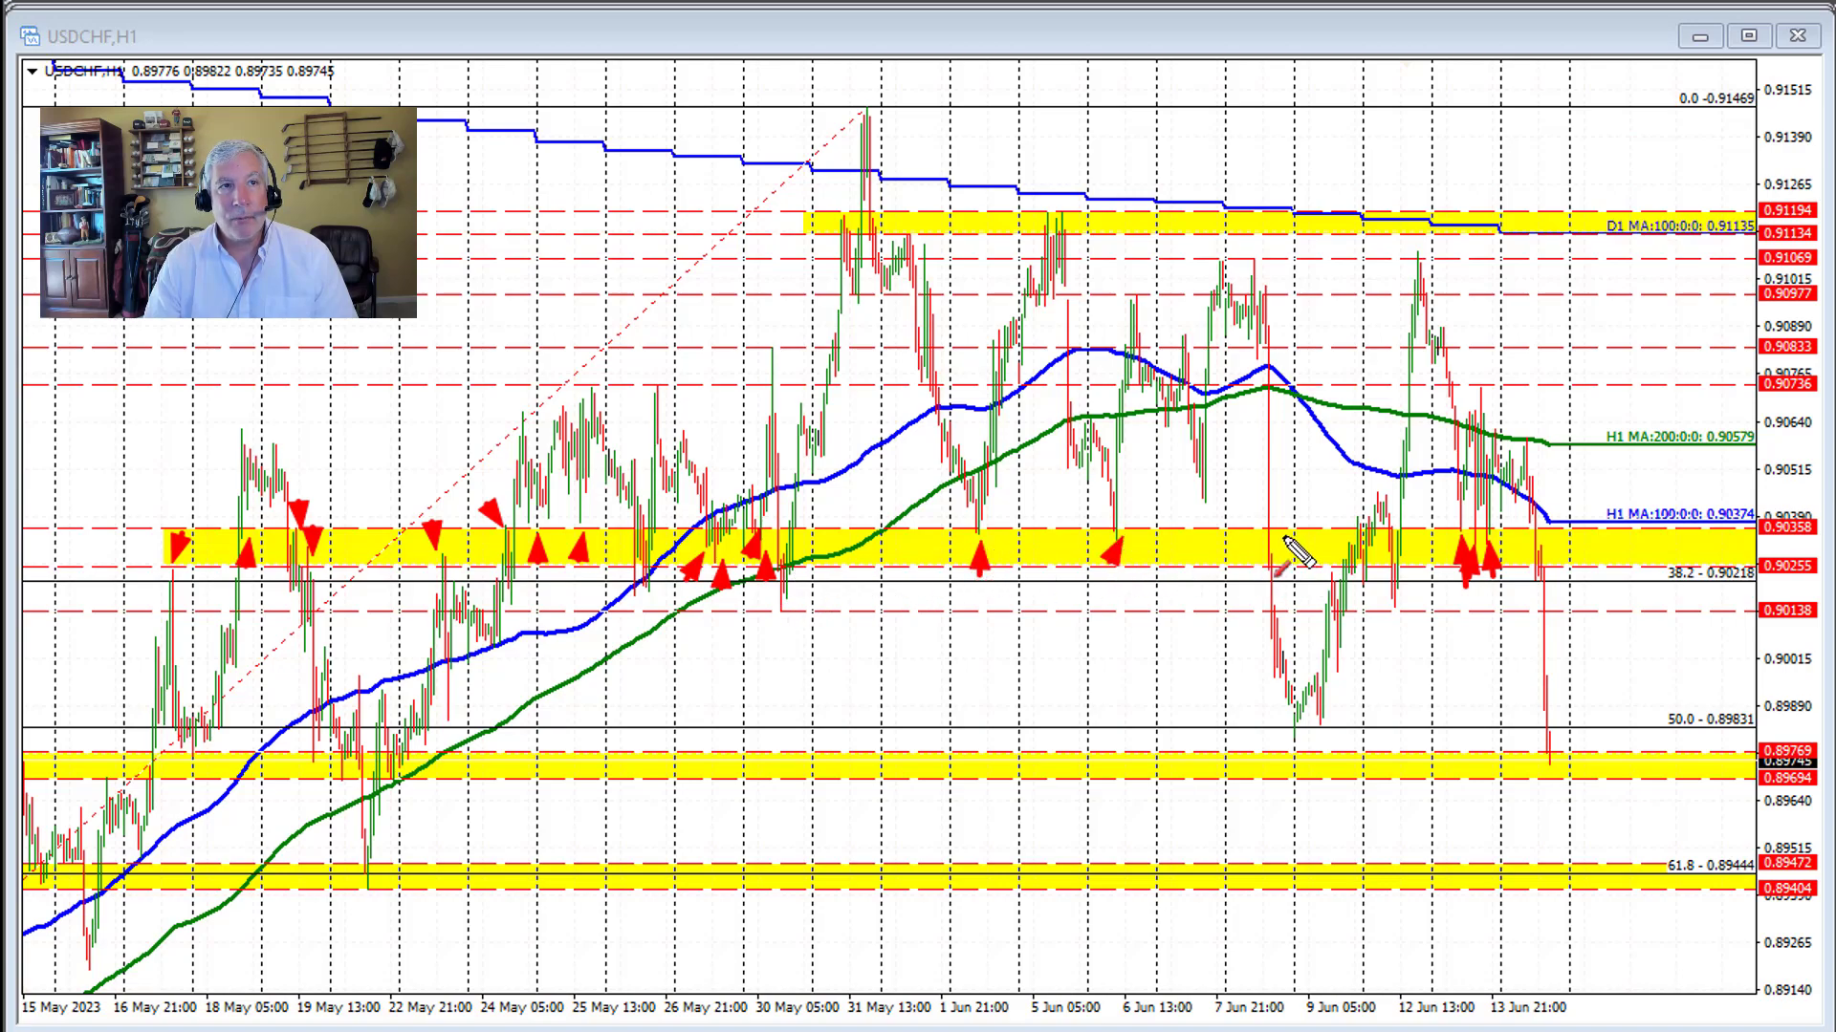
pyautogui.moveTo(1279, 533); pyautogui.dragTo(1264, 597)
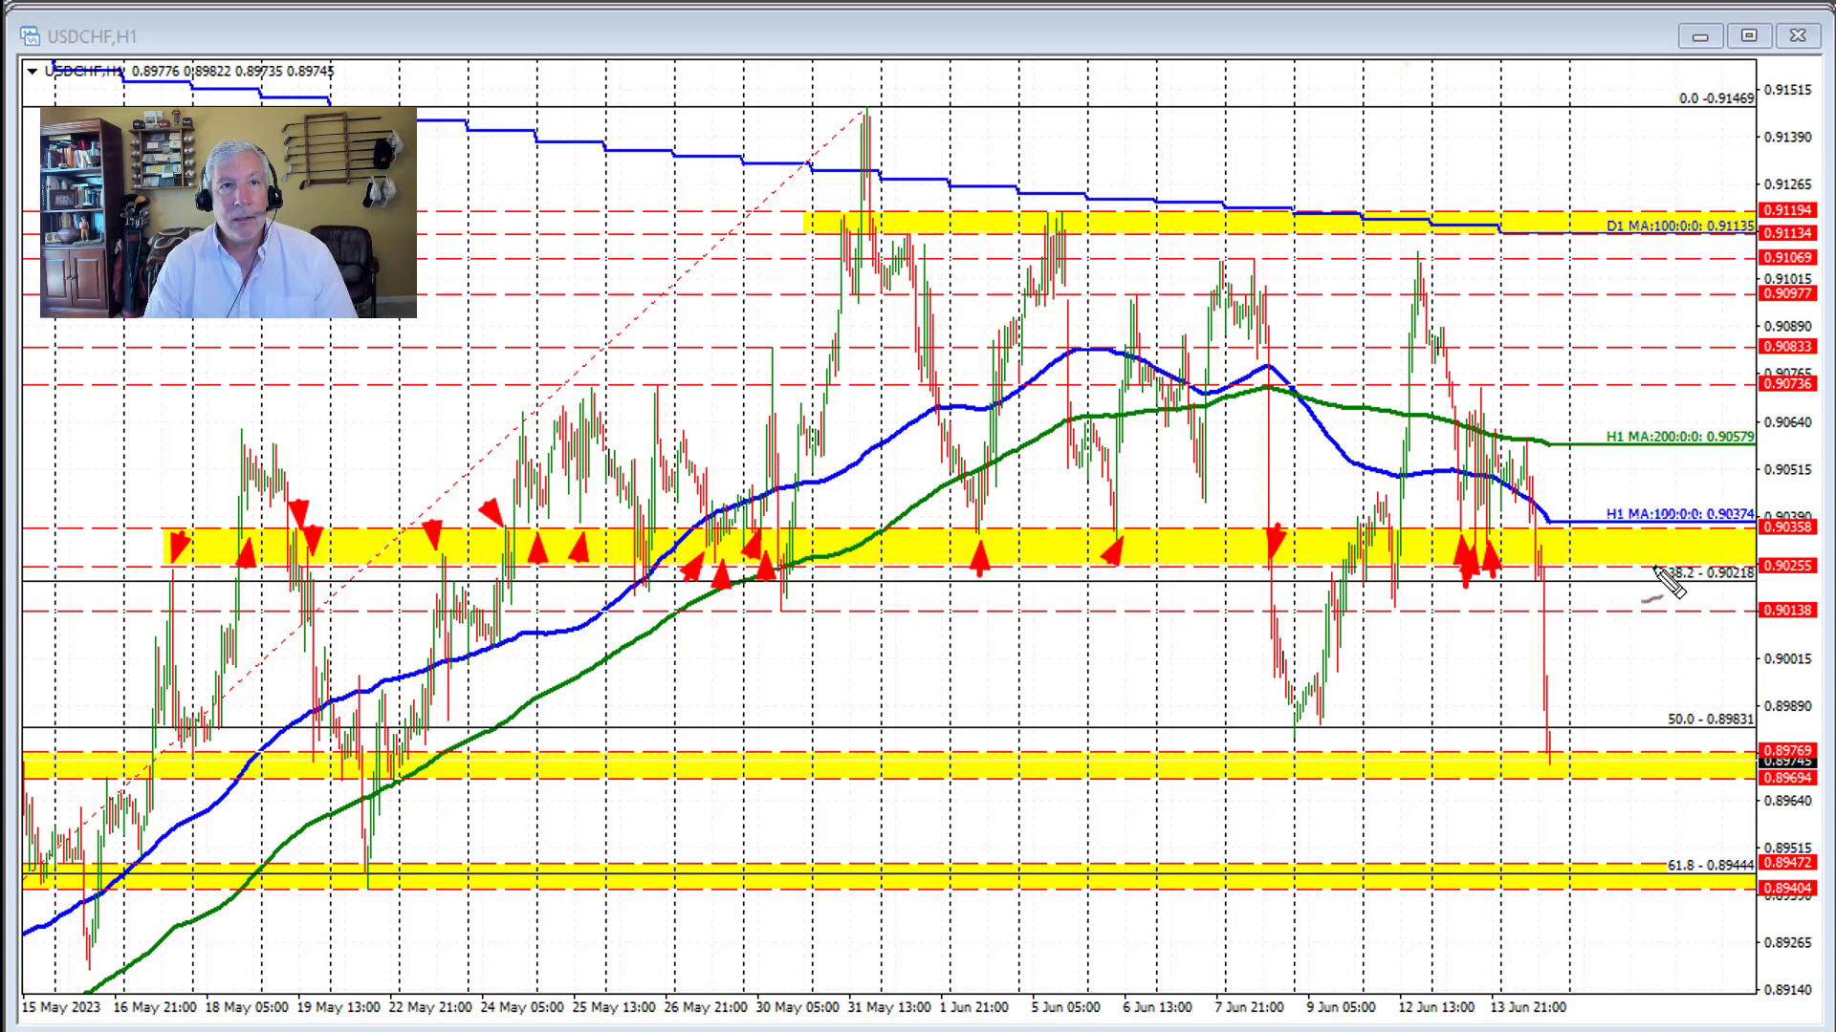
# Circle the 50.0 retracement level and draw arrows along the latest drop to the 0.89694–0.89769 zone, ending by clearing all annotations.
pyautogui.moveTo(1661, 712)
pyautogui.mouseDown()
pyautogui.moveTo(1759, 760)
pyautogui.moveTo(1659, 731)
pyautogui.mouseUp()
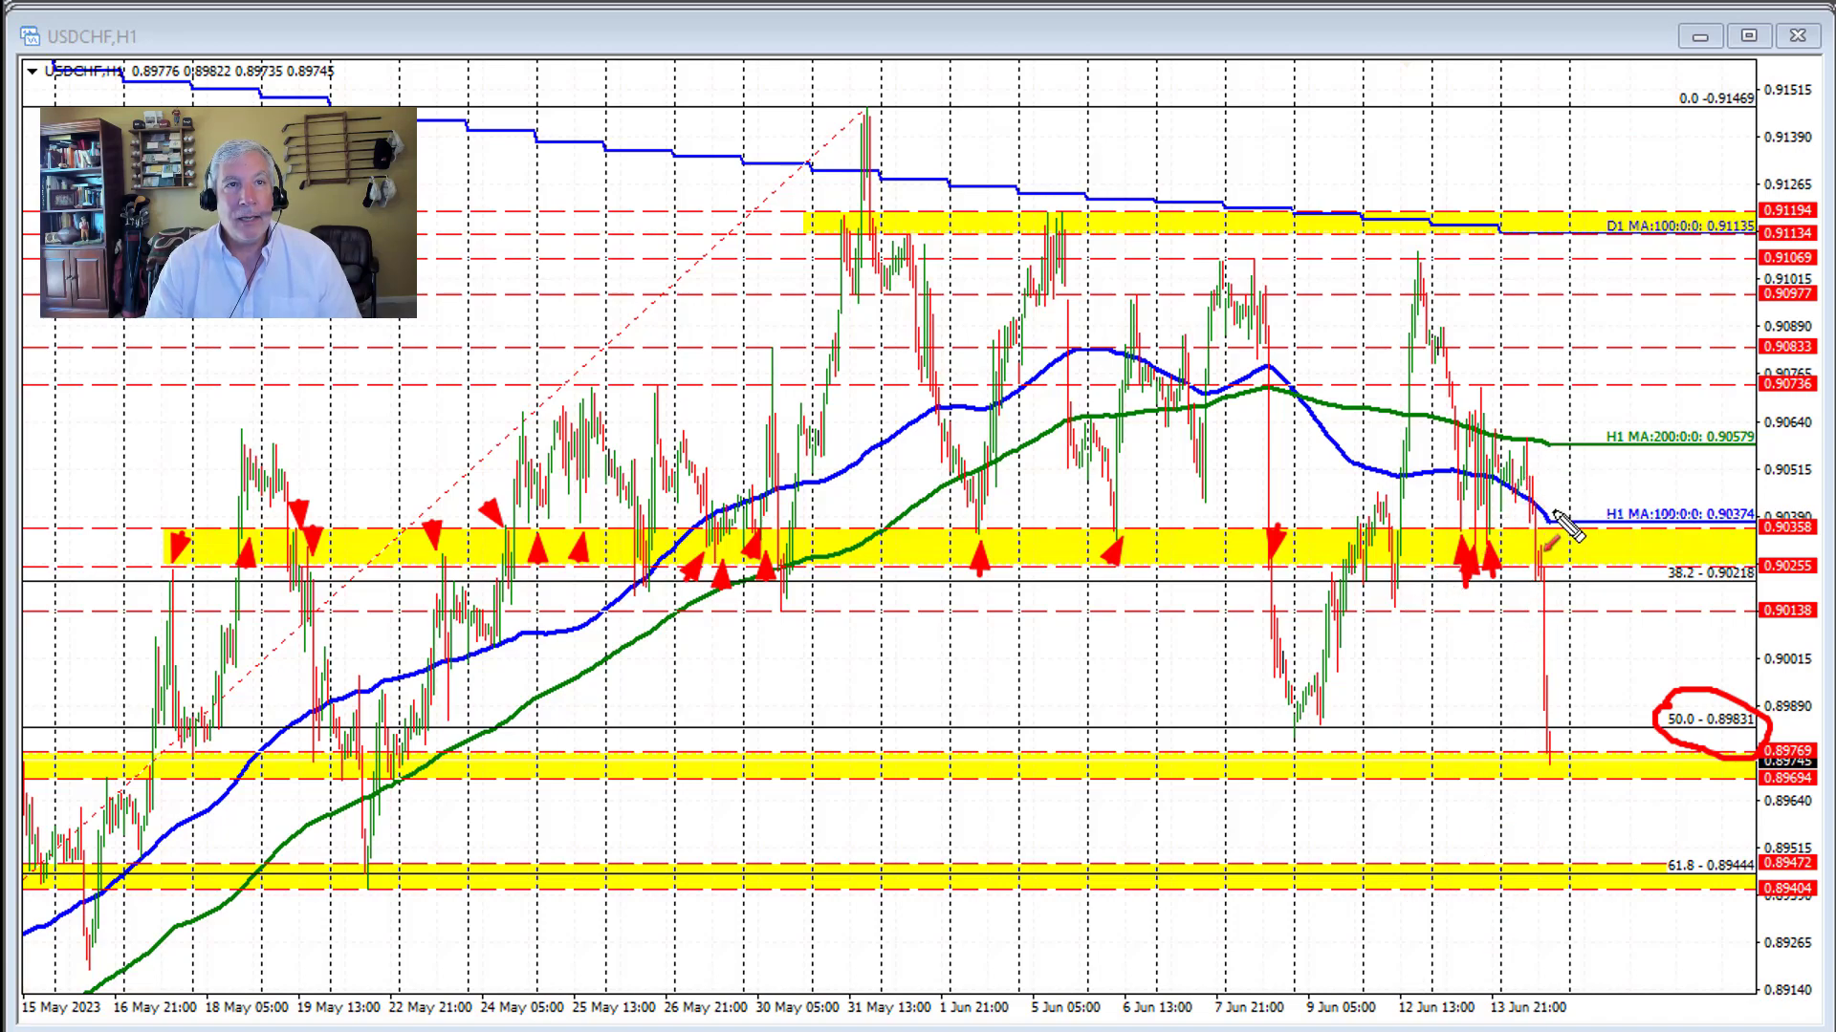
pyautogui.moveTo(1564, 489)
pyautogui.mouseDown()
pyautogui.moveTo(1545, 522)
pyautogui.moveTo(1556, 751)
pyautogui.mouseUp()
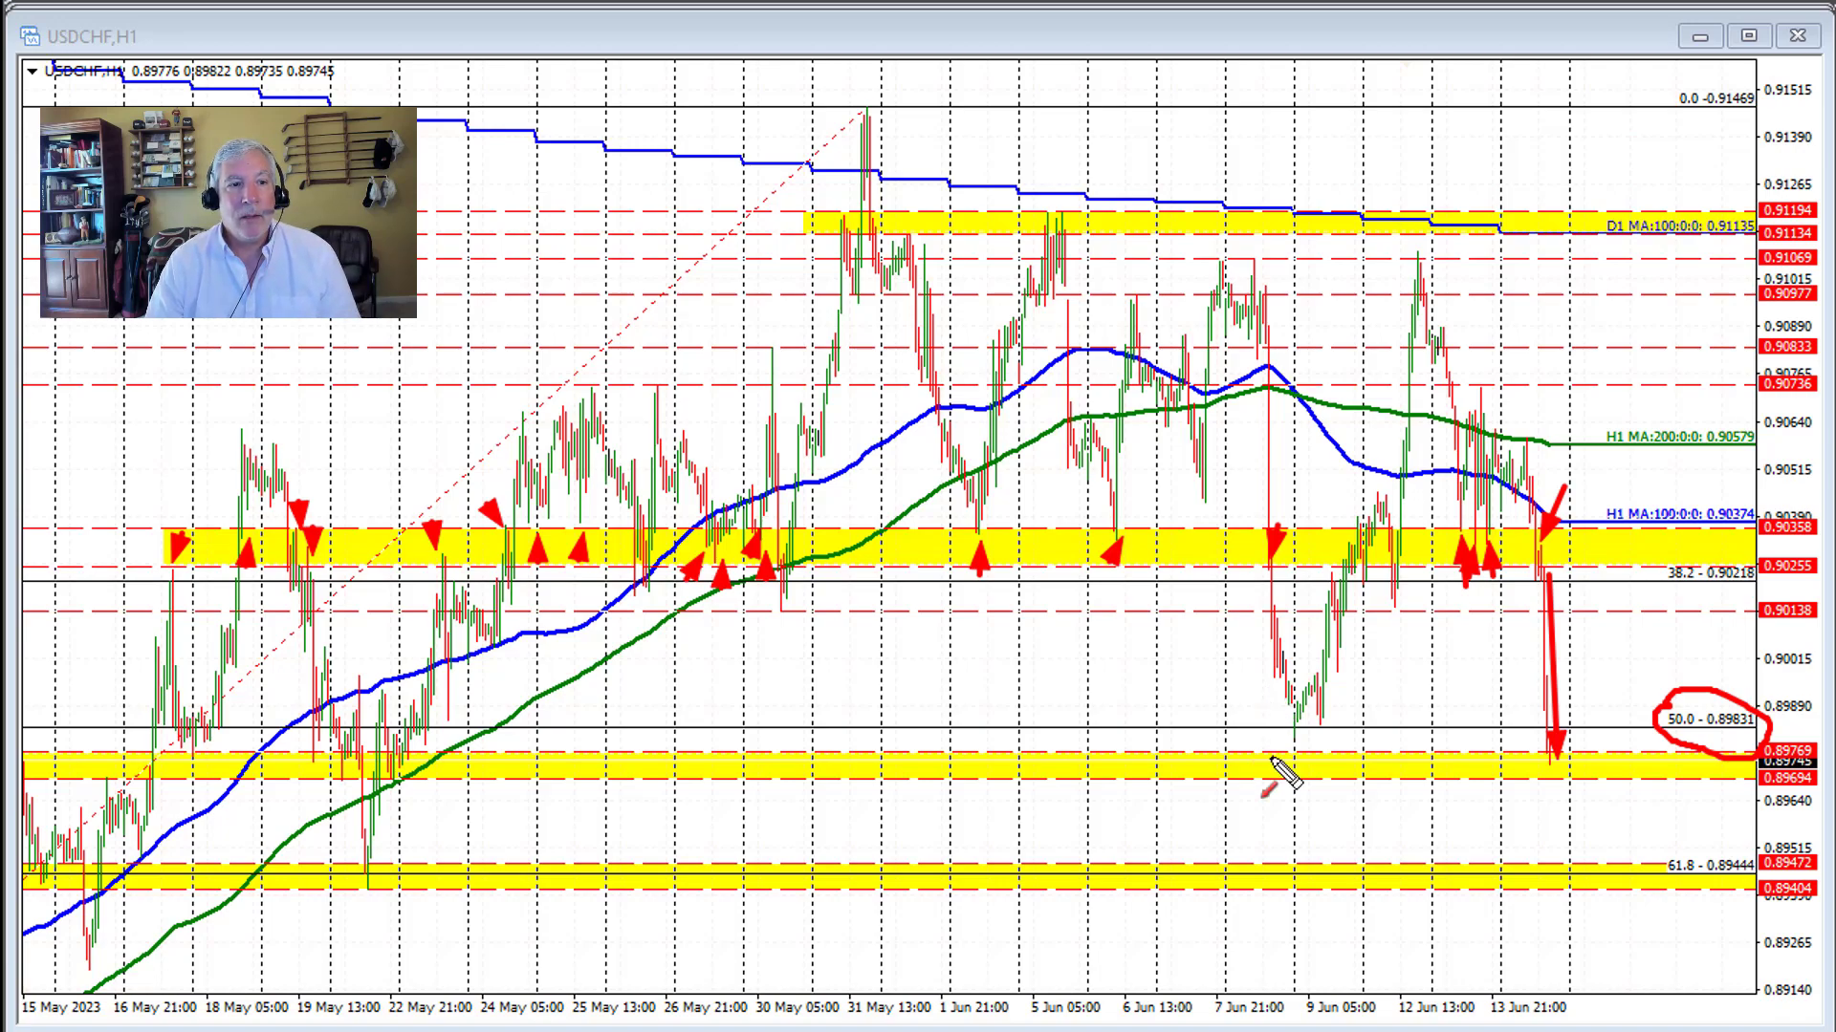
pyautogui.press('Escape')
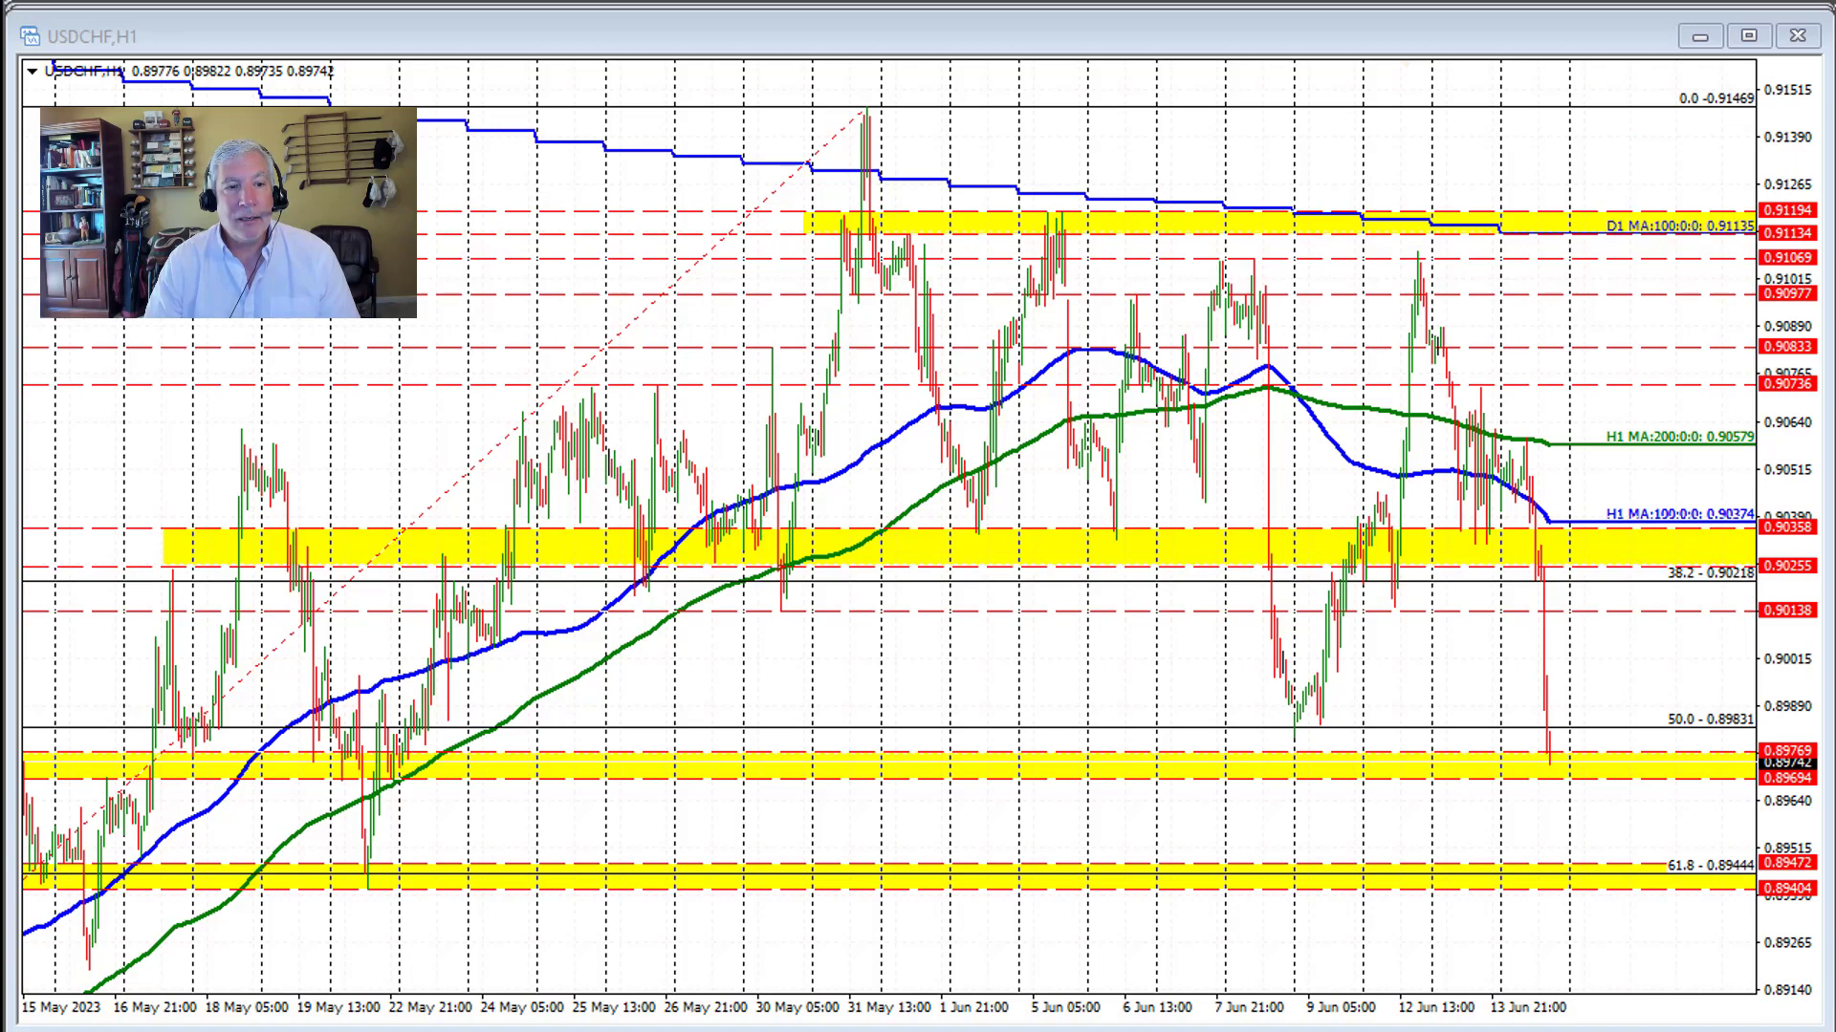
# Draw arrows at the tests of the 200- and 100-hour moving averages and down the latest drop, finishing by erasing the drawings.
pyautogui.moveTo(1520, 390); pyautogui.dragTo(1495, 463)
pyautogui.moveTo(1547, 394); pyautogui.dragTo(1530, 427)
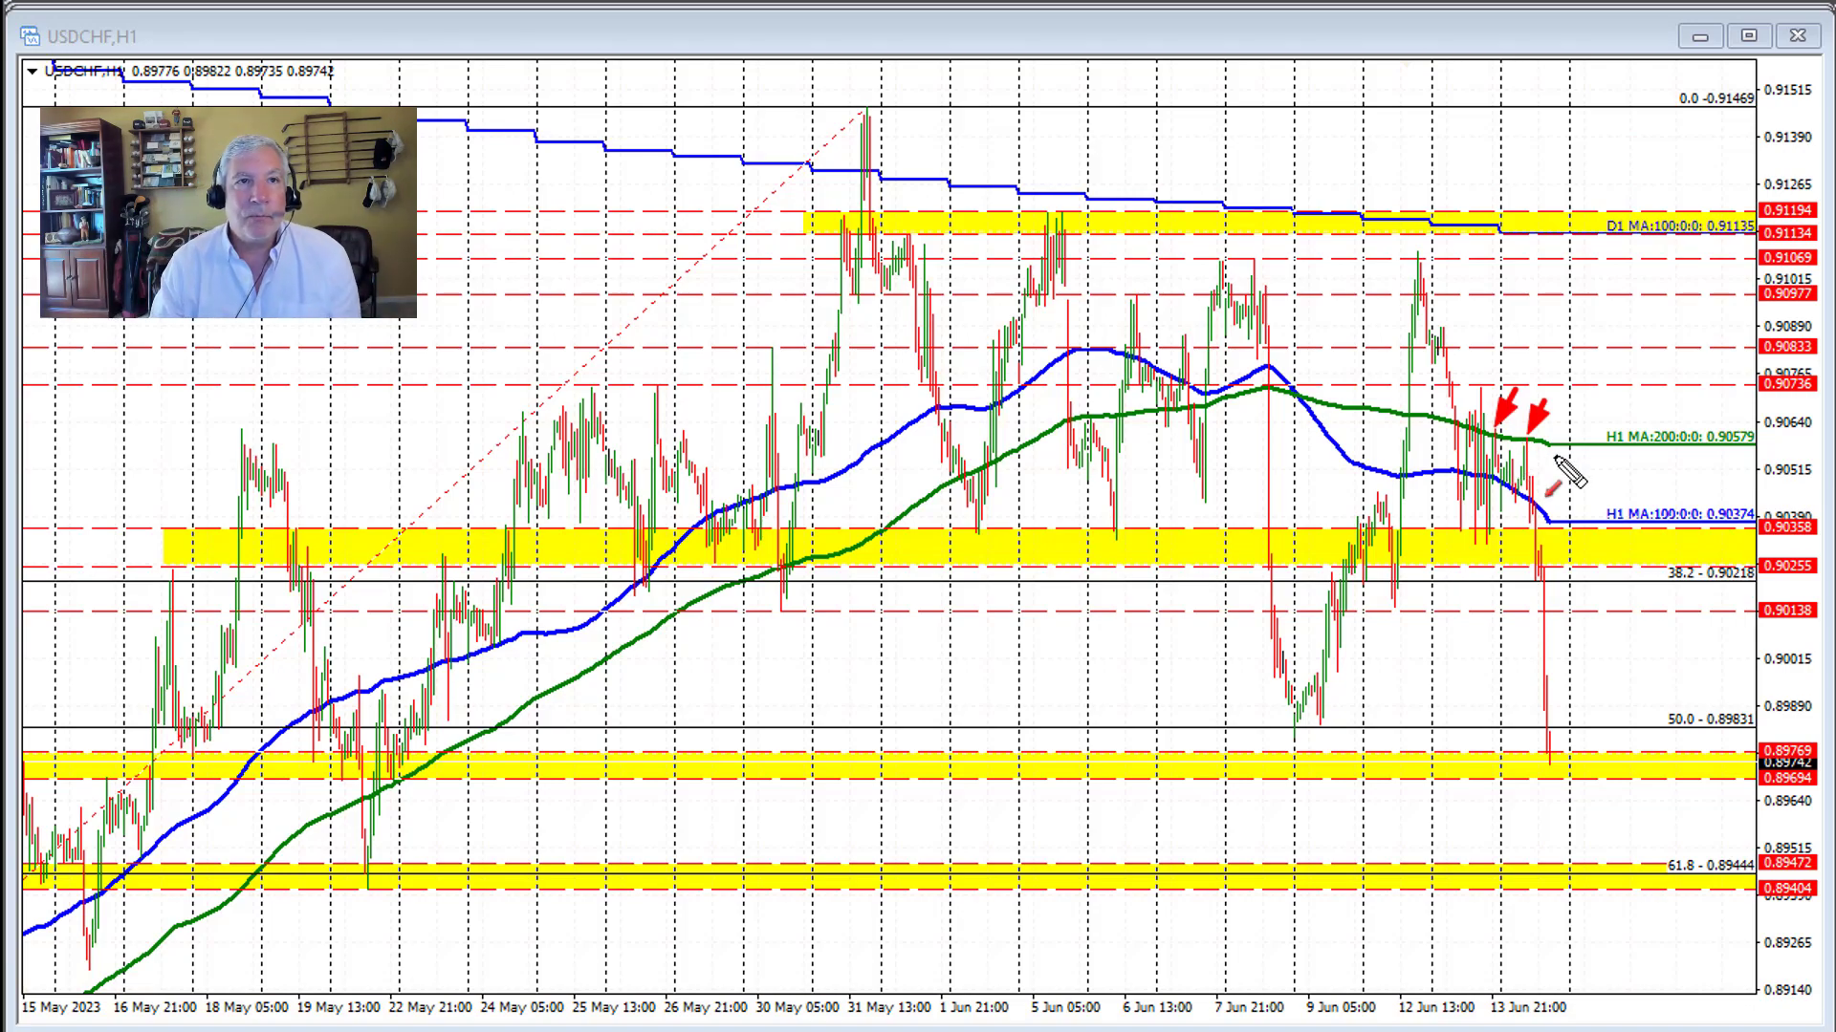
pyautogui.moveTo(1571, 457); pyautogui.dragTo(1537, 499)
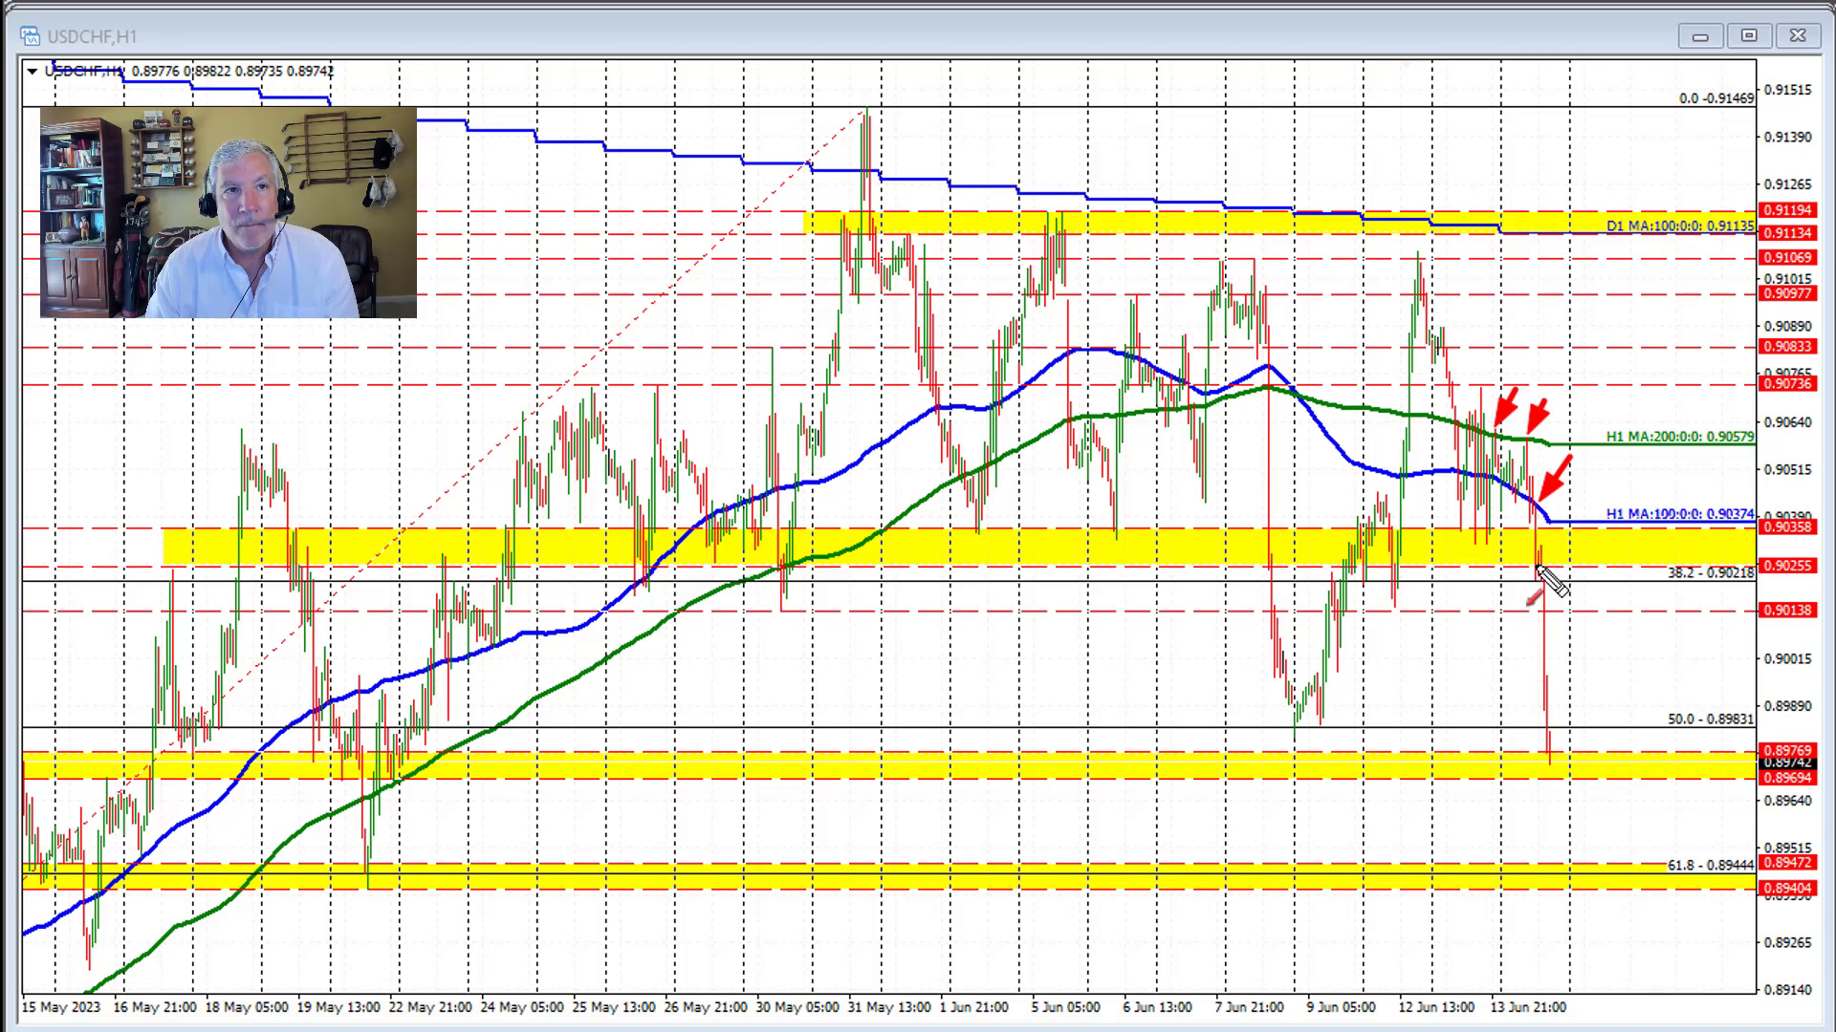
pyautogui.moveTo(1546, 579); pyautogui.dragTo(1550, 772)
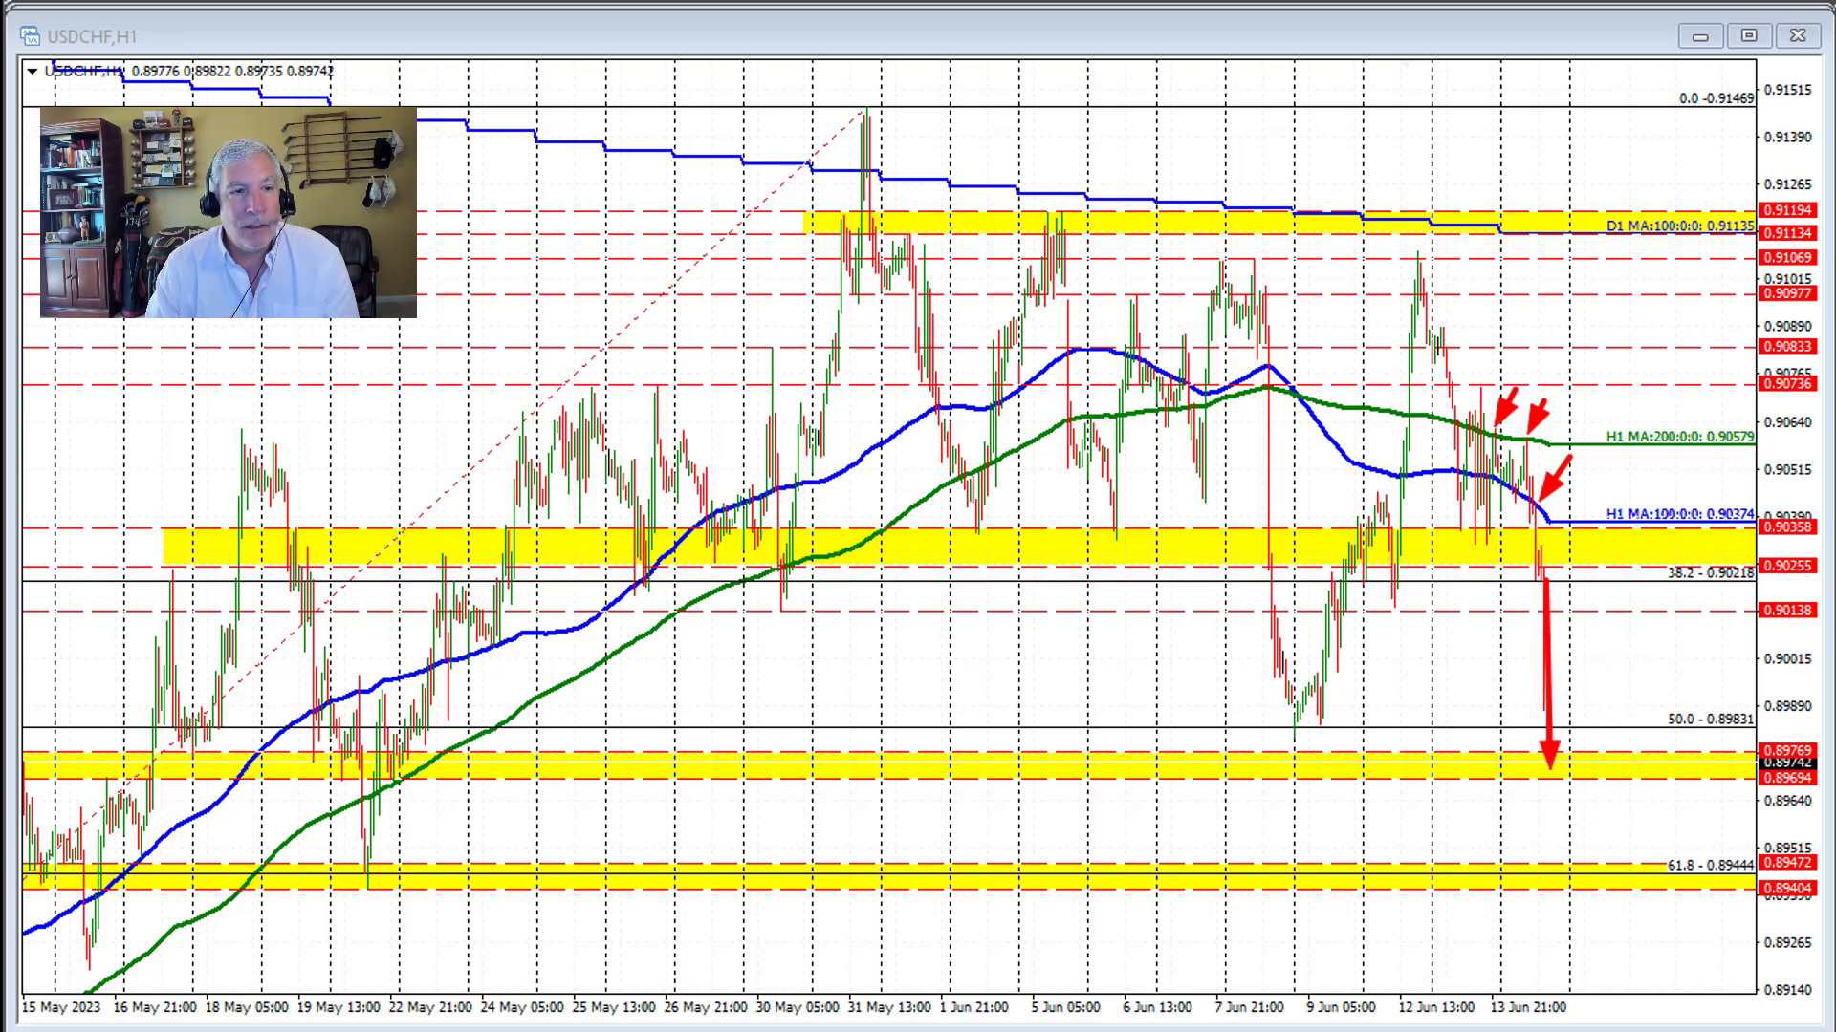
pyautogui.press('Escape')
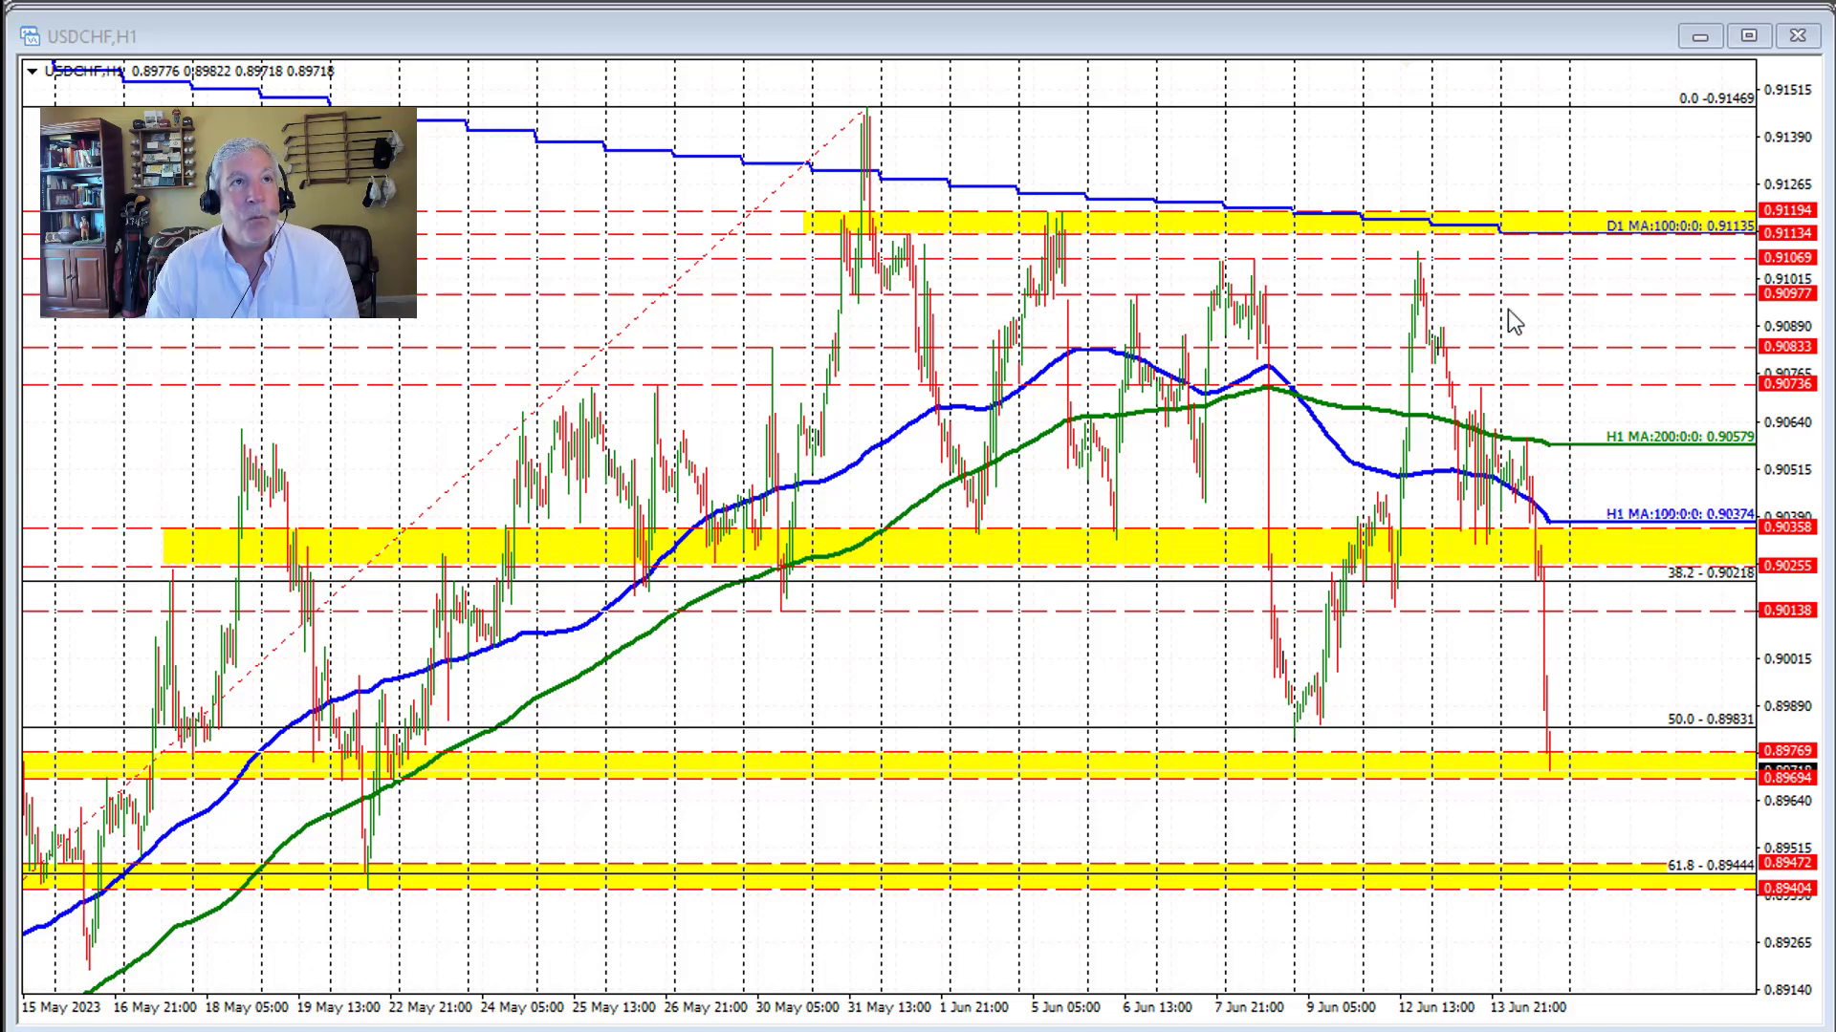
# Switch to the four-hour USDCHF chart and adjust its view to show price action from 19 April to the latest bars.
pyautogui.click(1077, 4)
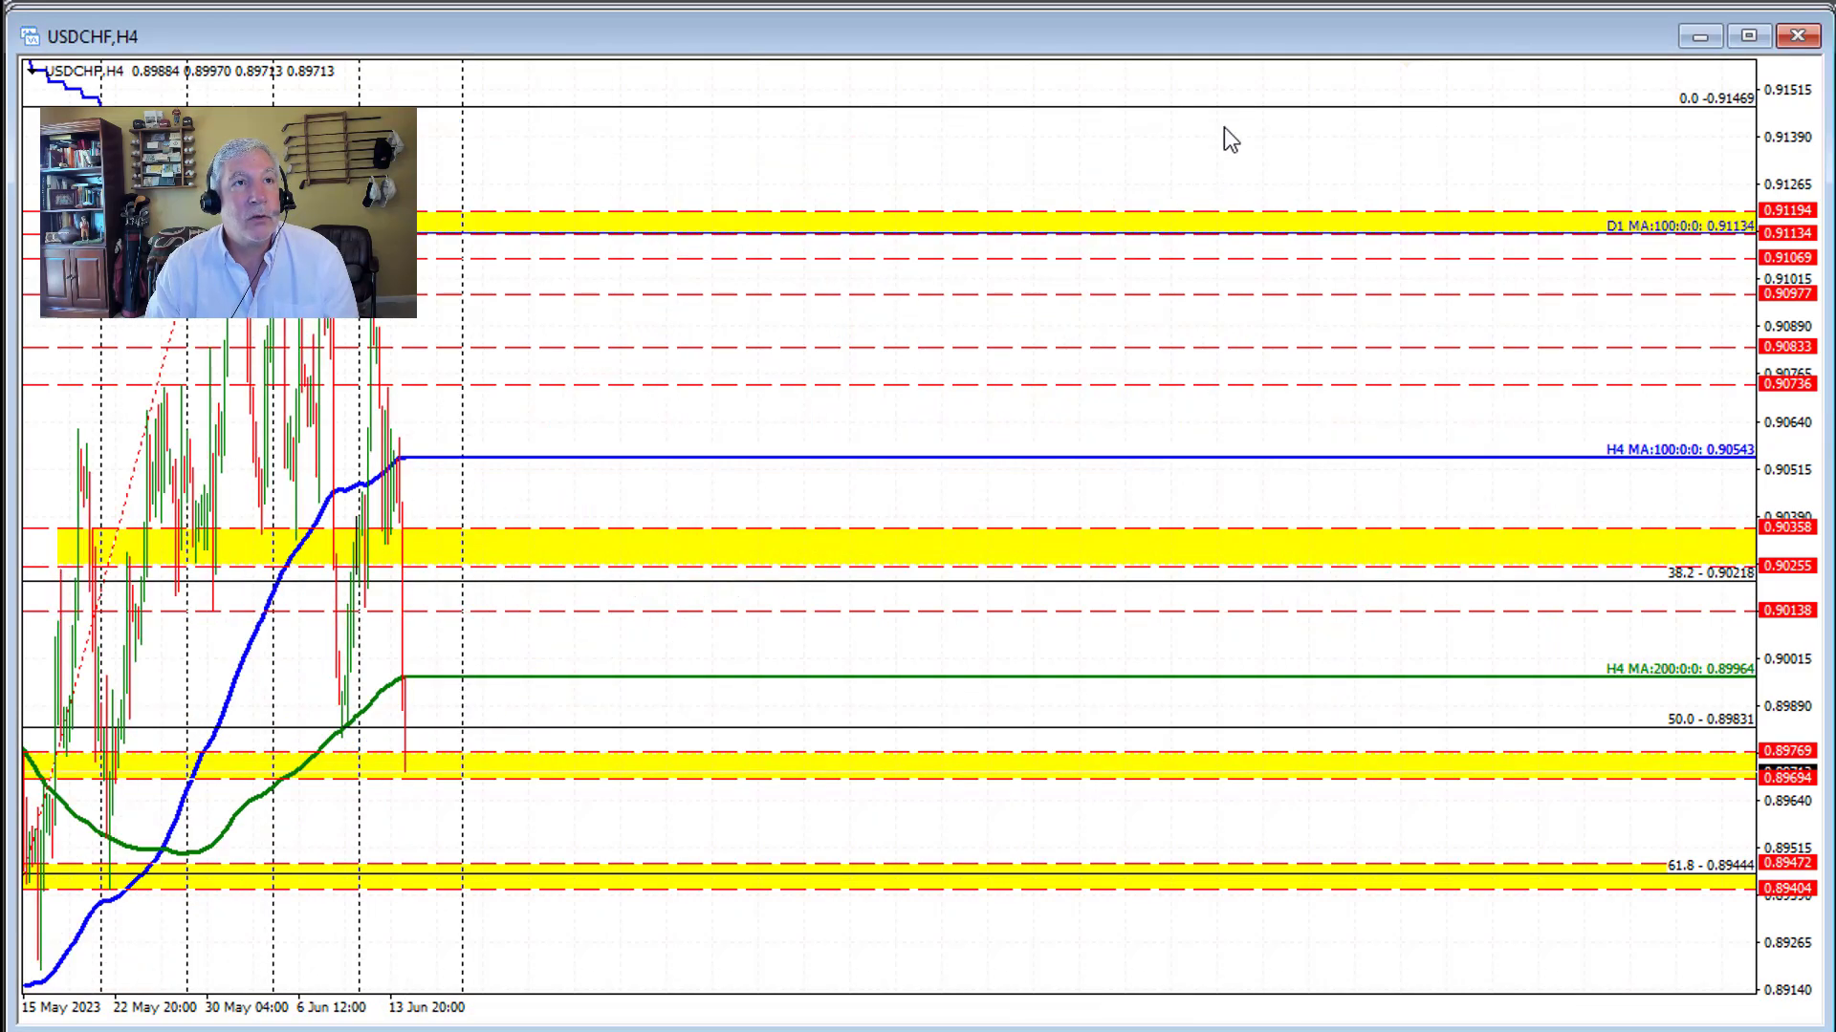
pyautogui.moveTo(1163, 101); pyautogui.dragTo(1250, 144)
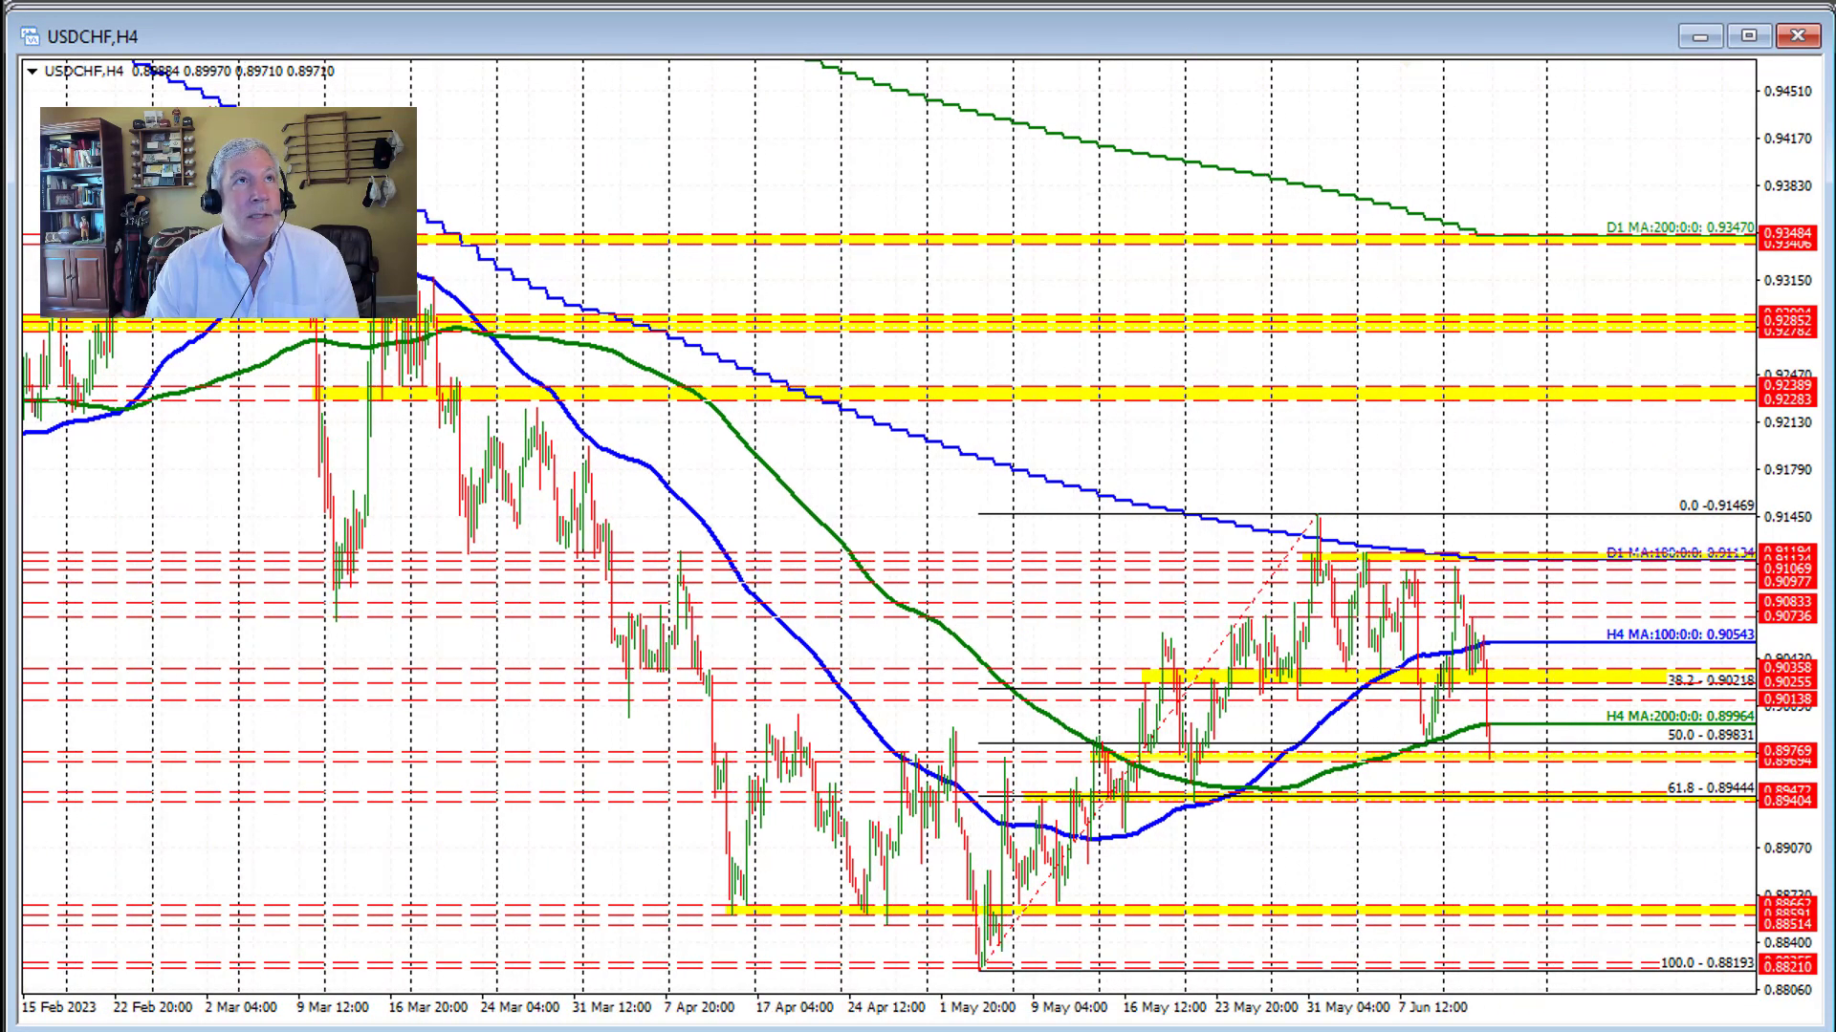
pyautogui.press('+')
pyautogui.press('End')
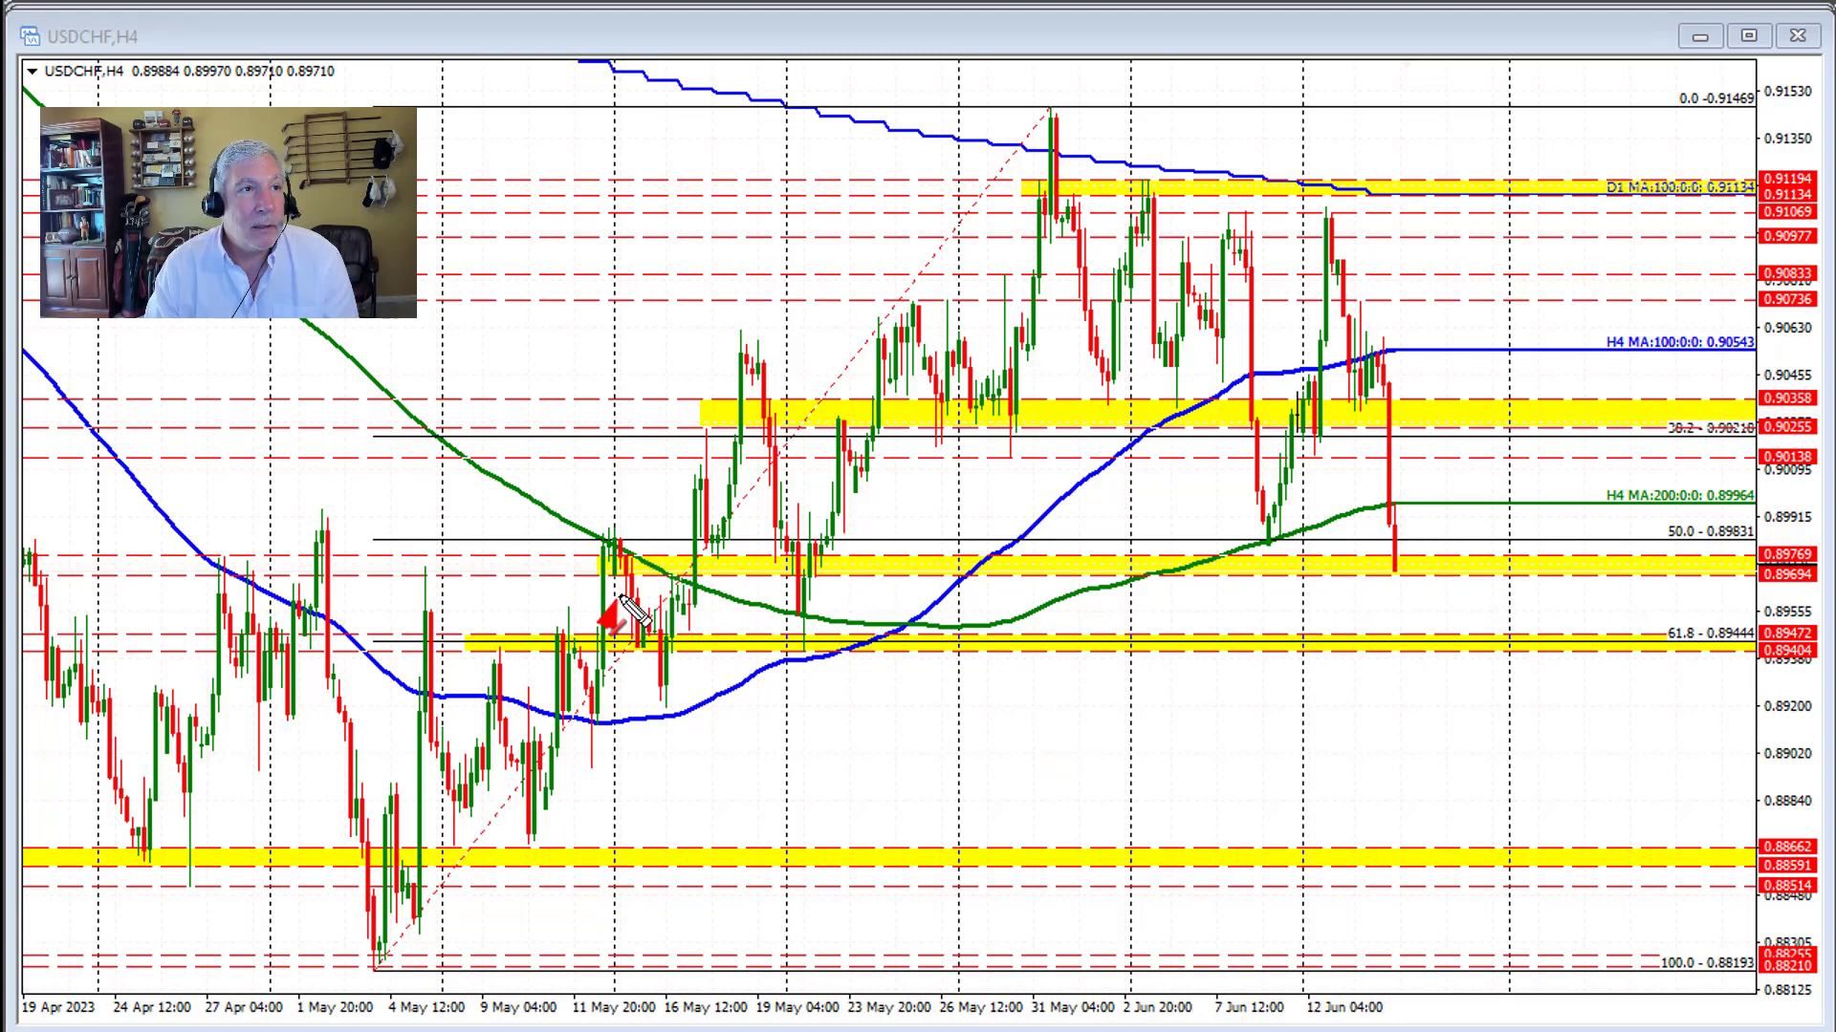
# Mark the May price reactions around the 0.89694–0.89769 zone on the four-hour chart with red arrows.
pyautogui.click(628, 537)
pyautogui.click(671, 550)
pyautogui.click(677, 573)
pyautogui.click(713, 575)
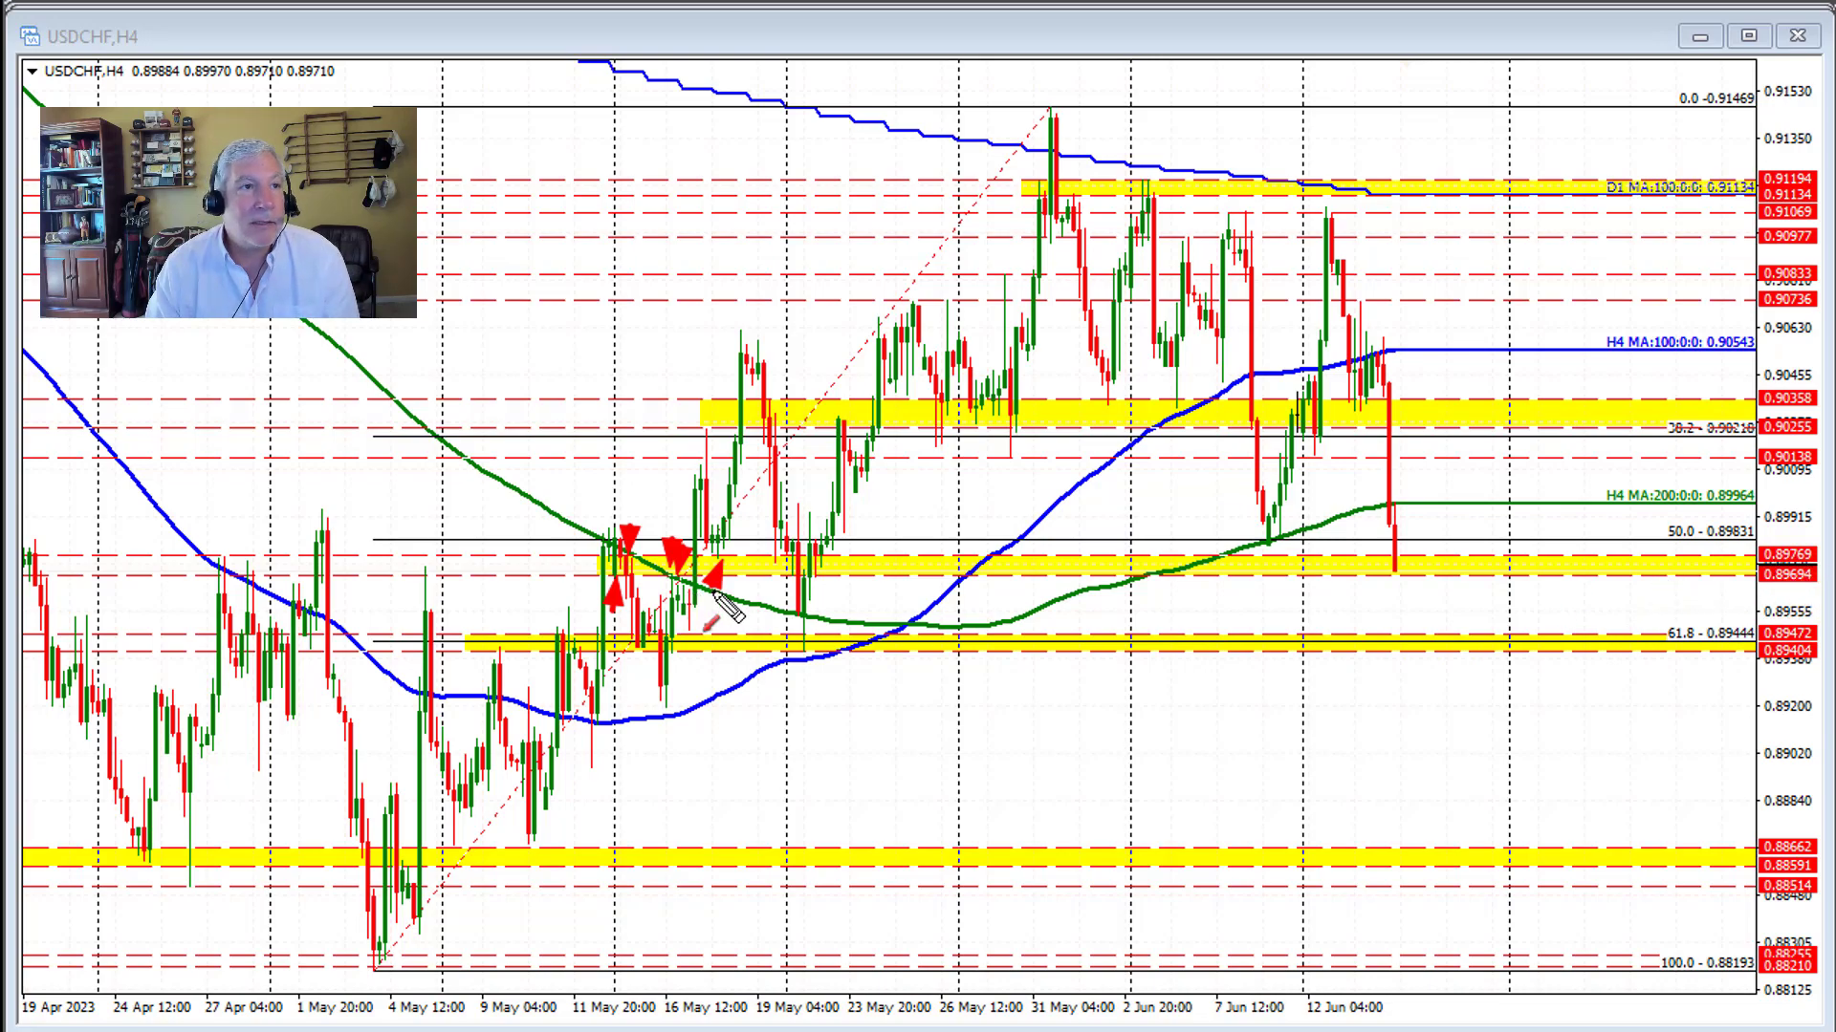
pyautogui.click(789, 584)
pyautogui.moveTo(819, 593); pyautogui.dragTo(820, 581)
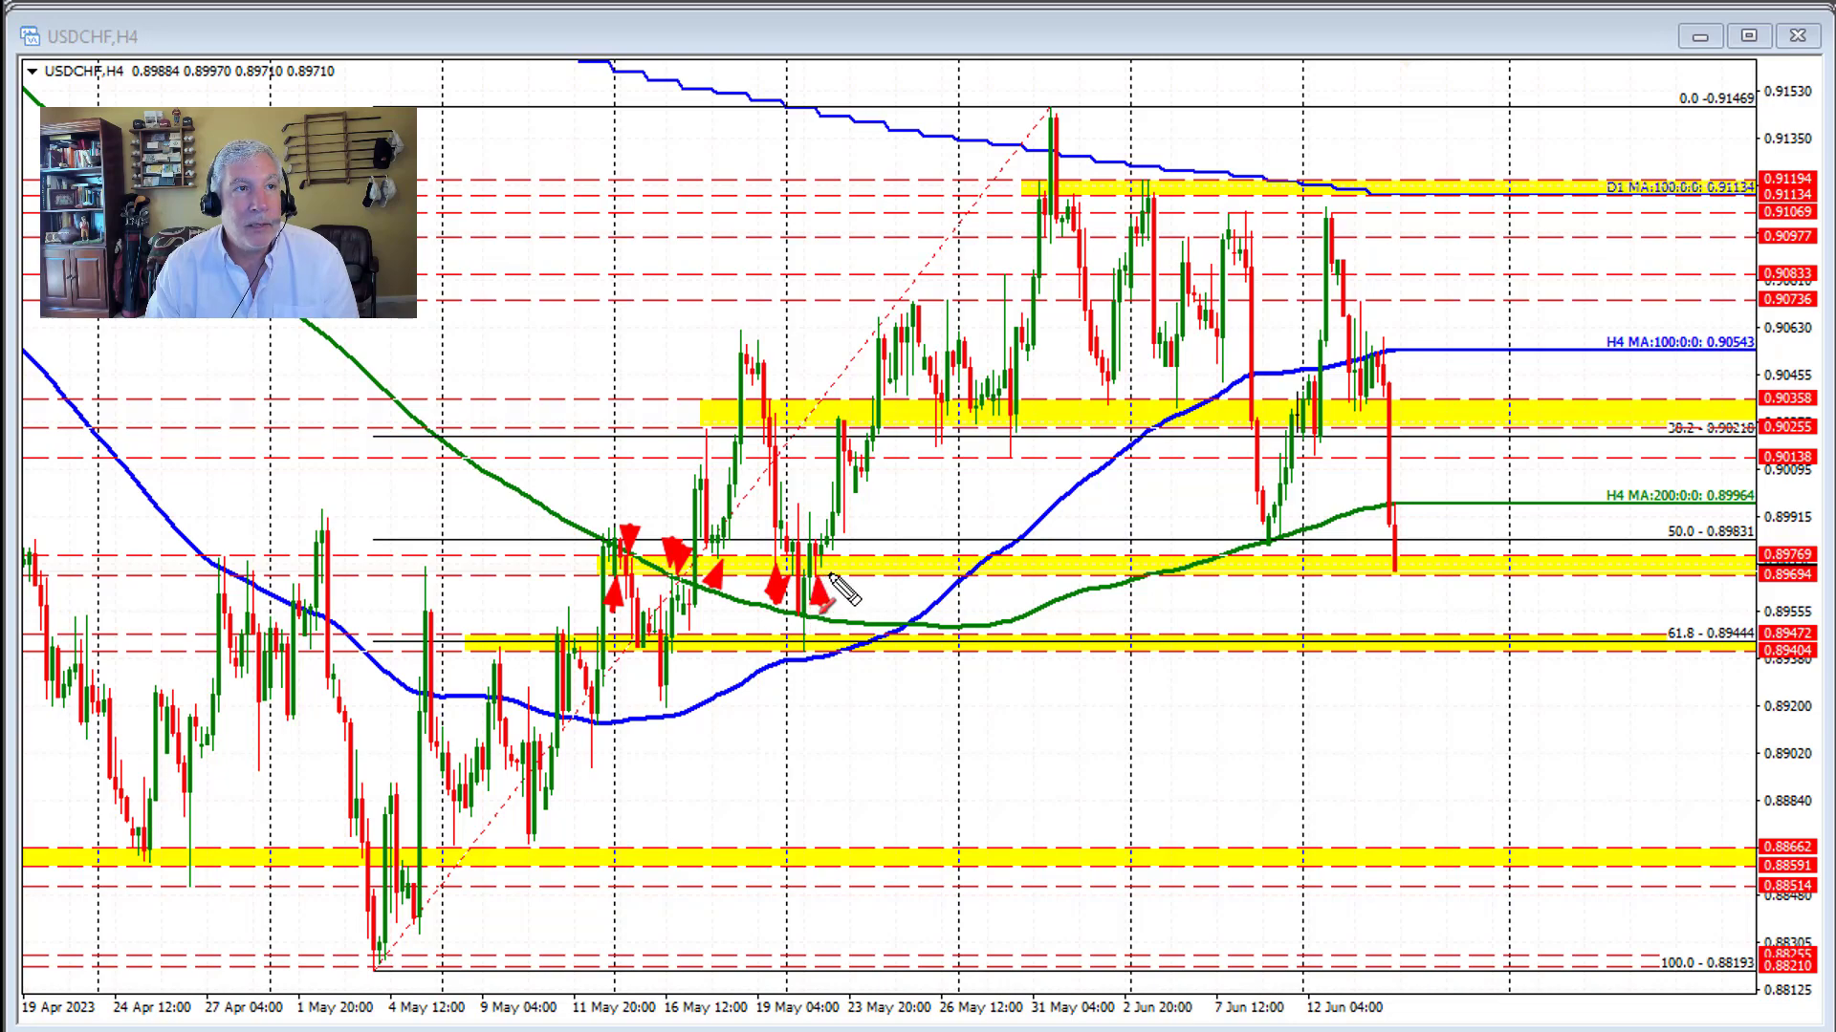
pyautogui.click(828, 562)
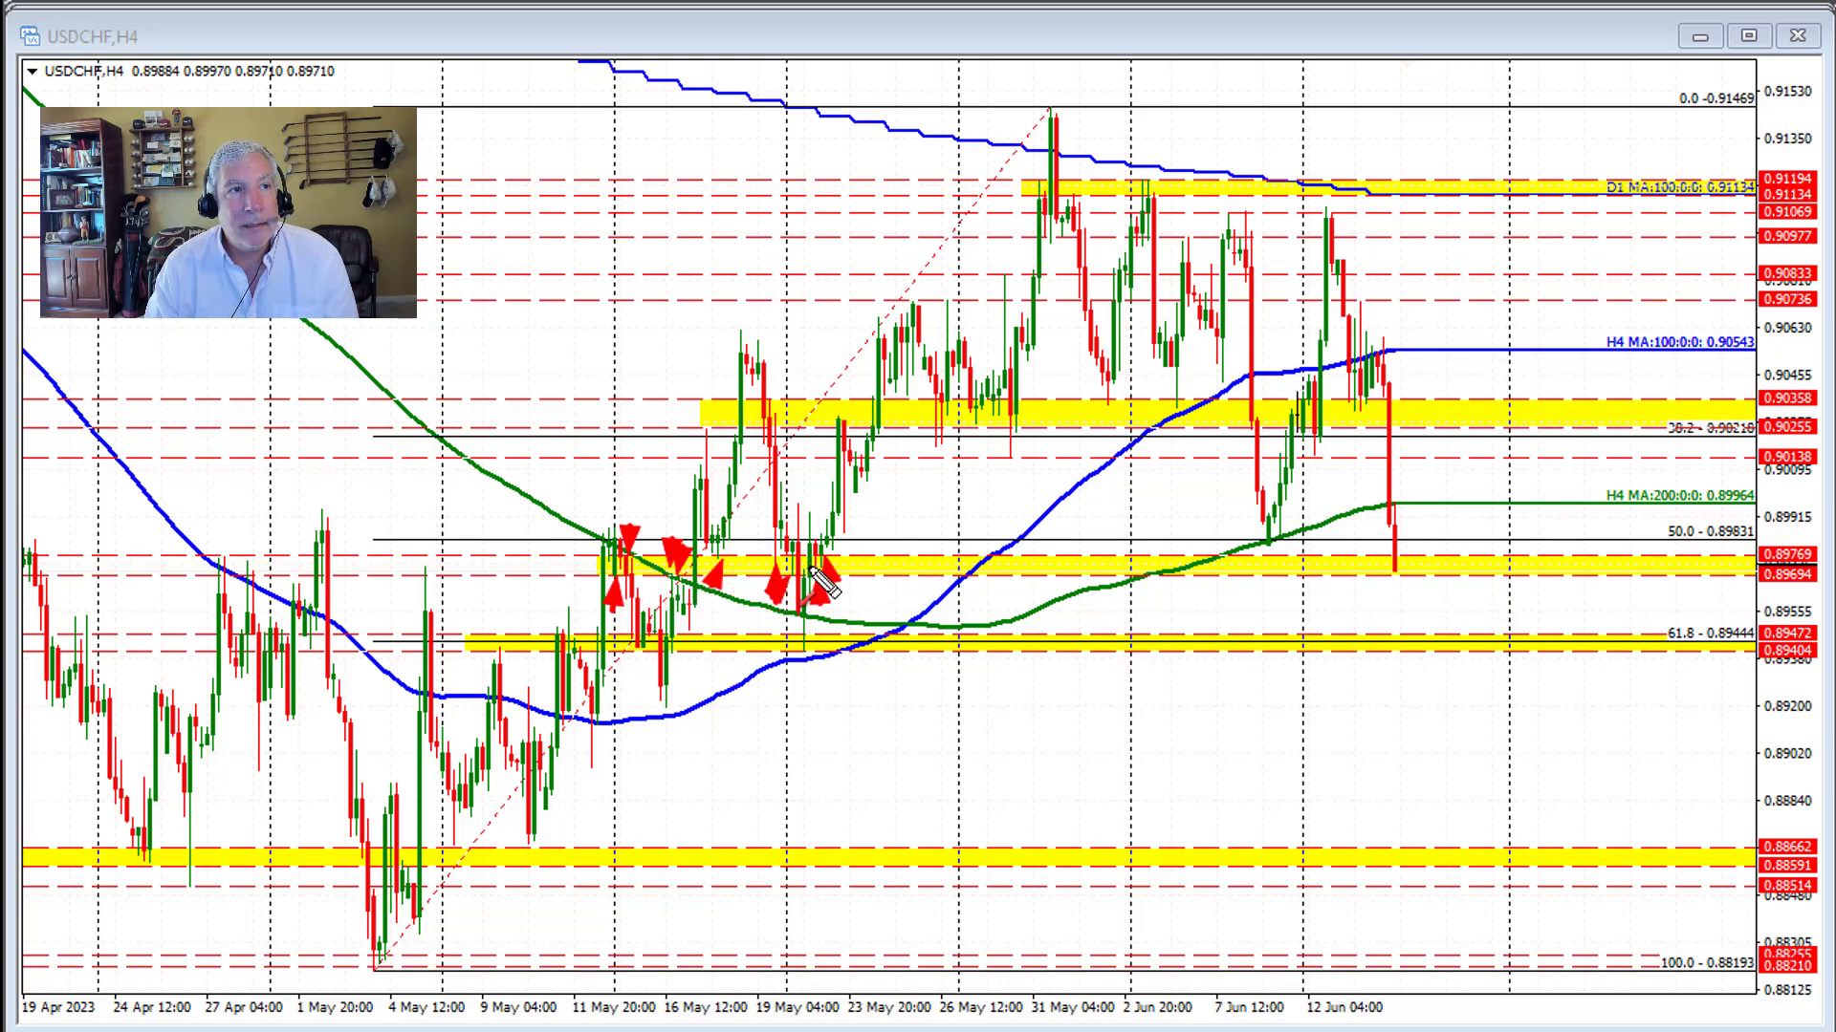
# Draw arrows at the June low and the latest break of the four-hour 200-bar moving average, plus one projecting down to the 61.8 level.
pyautogui.click(1268, 557)
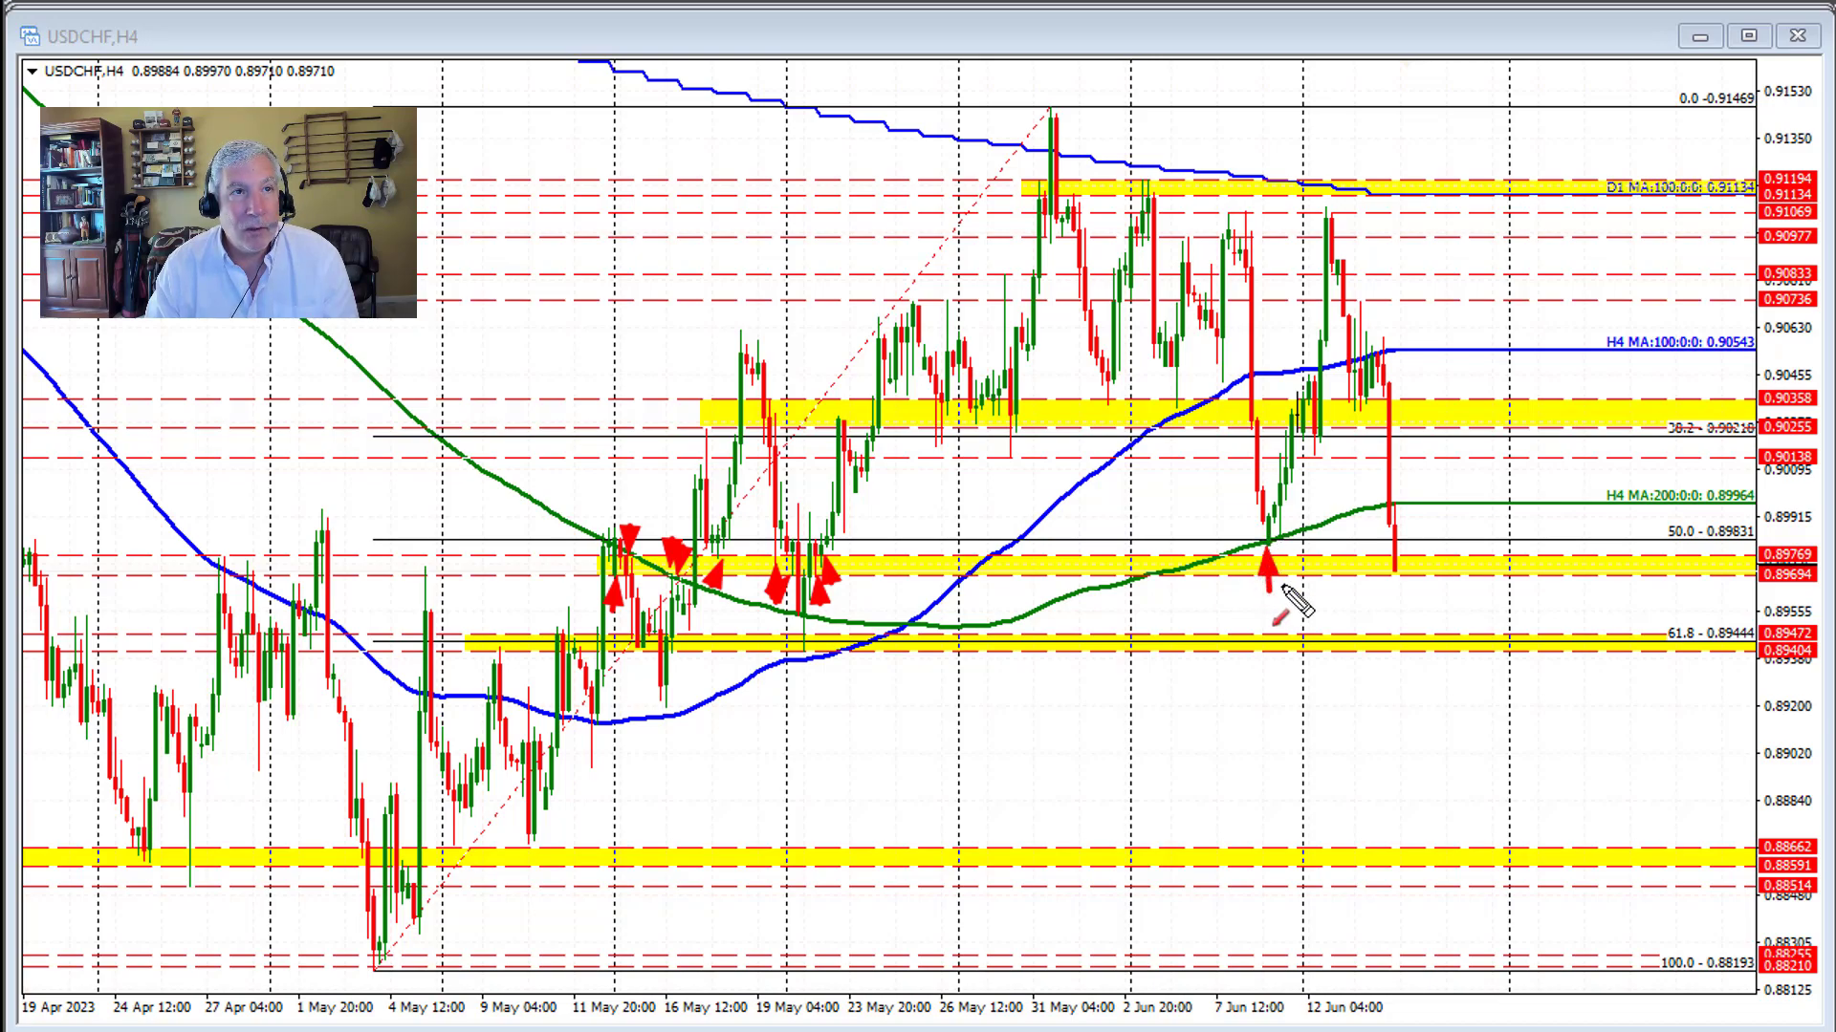
pyautogui.moveTo(1284, 539); pyautogui.dragTo(1230, 558)
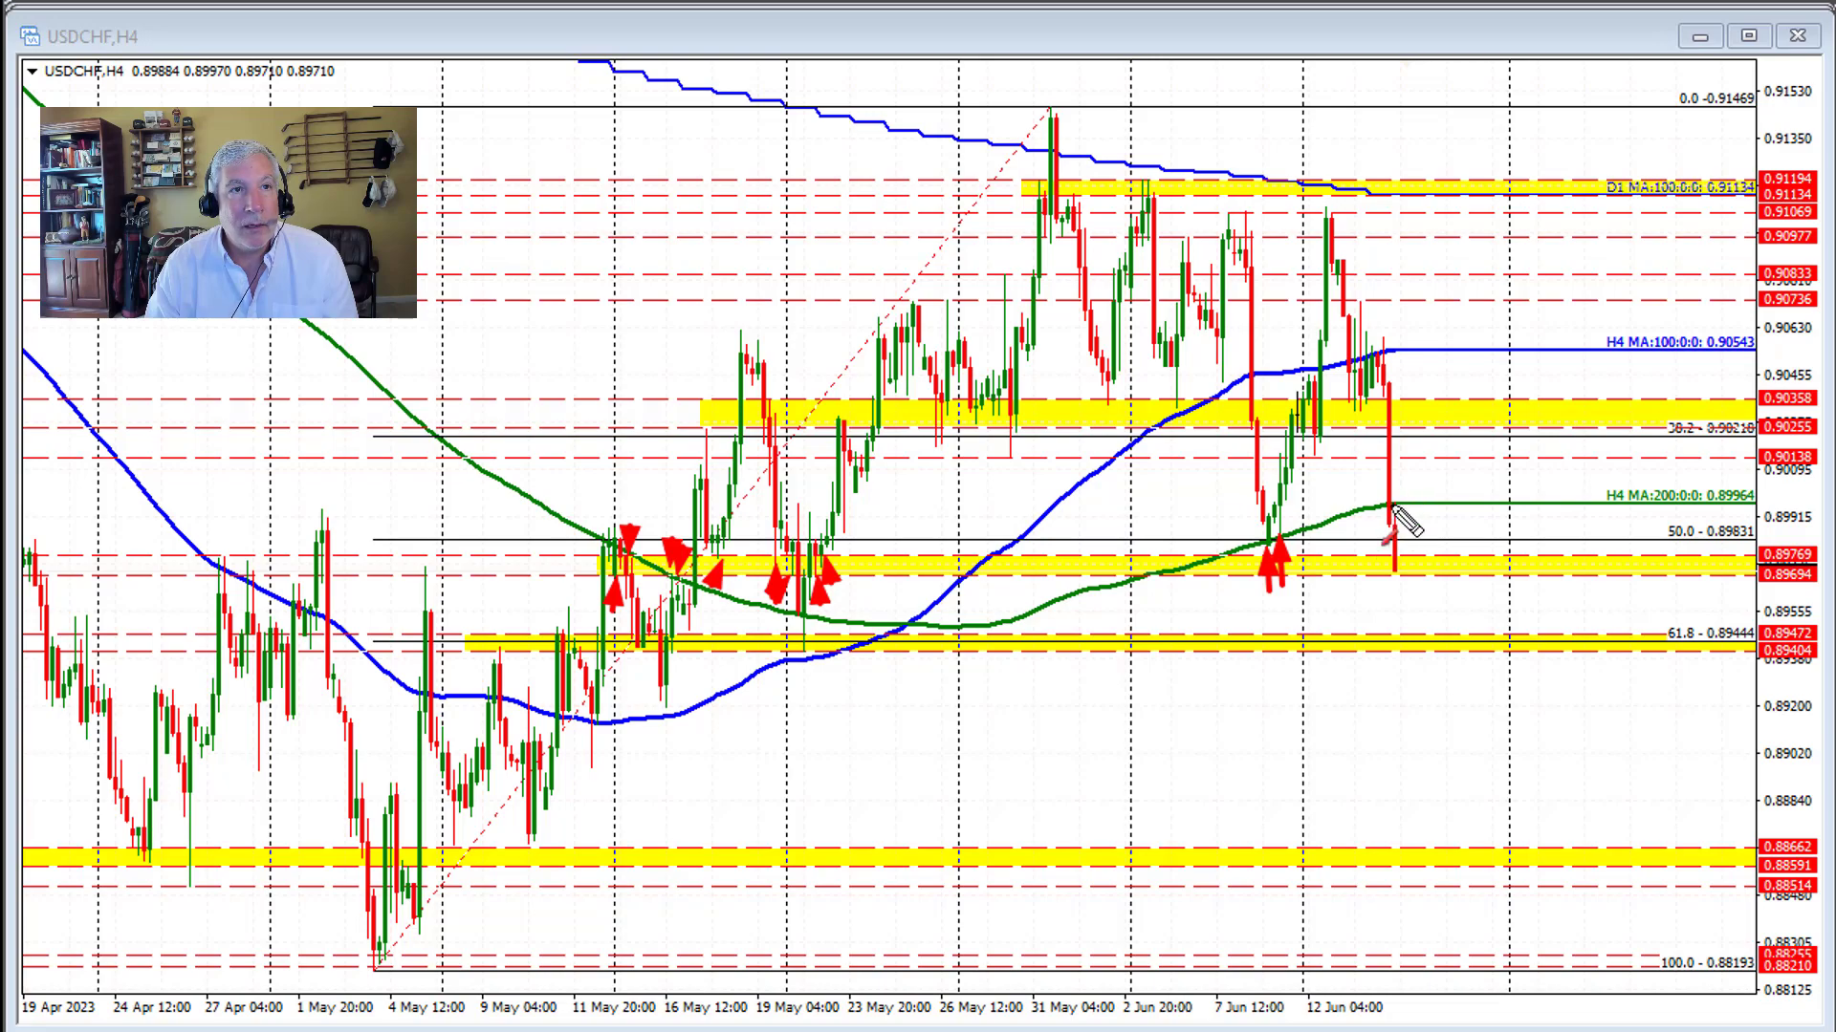
pyautogui.moveTo(1401, 457); pyautogui.dragTo(1401, 486)
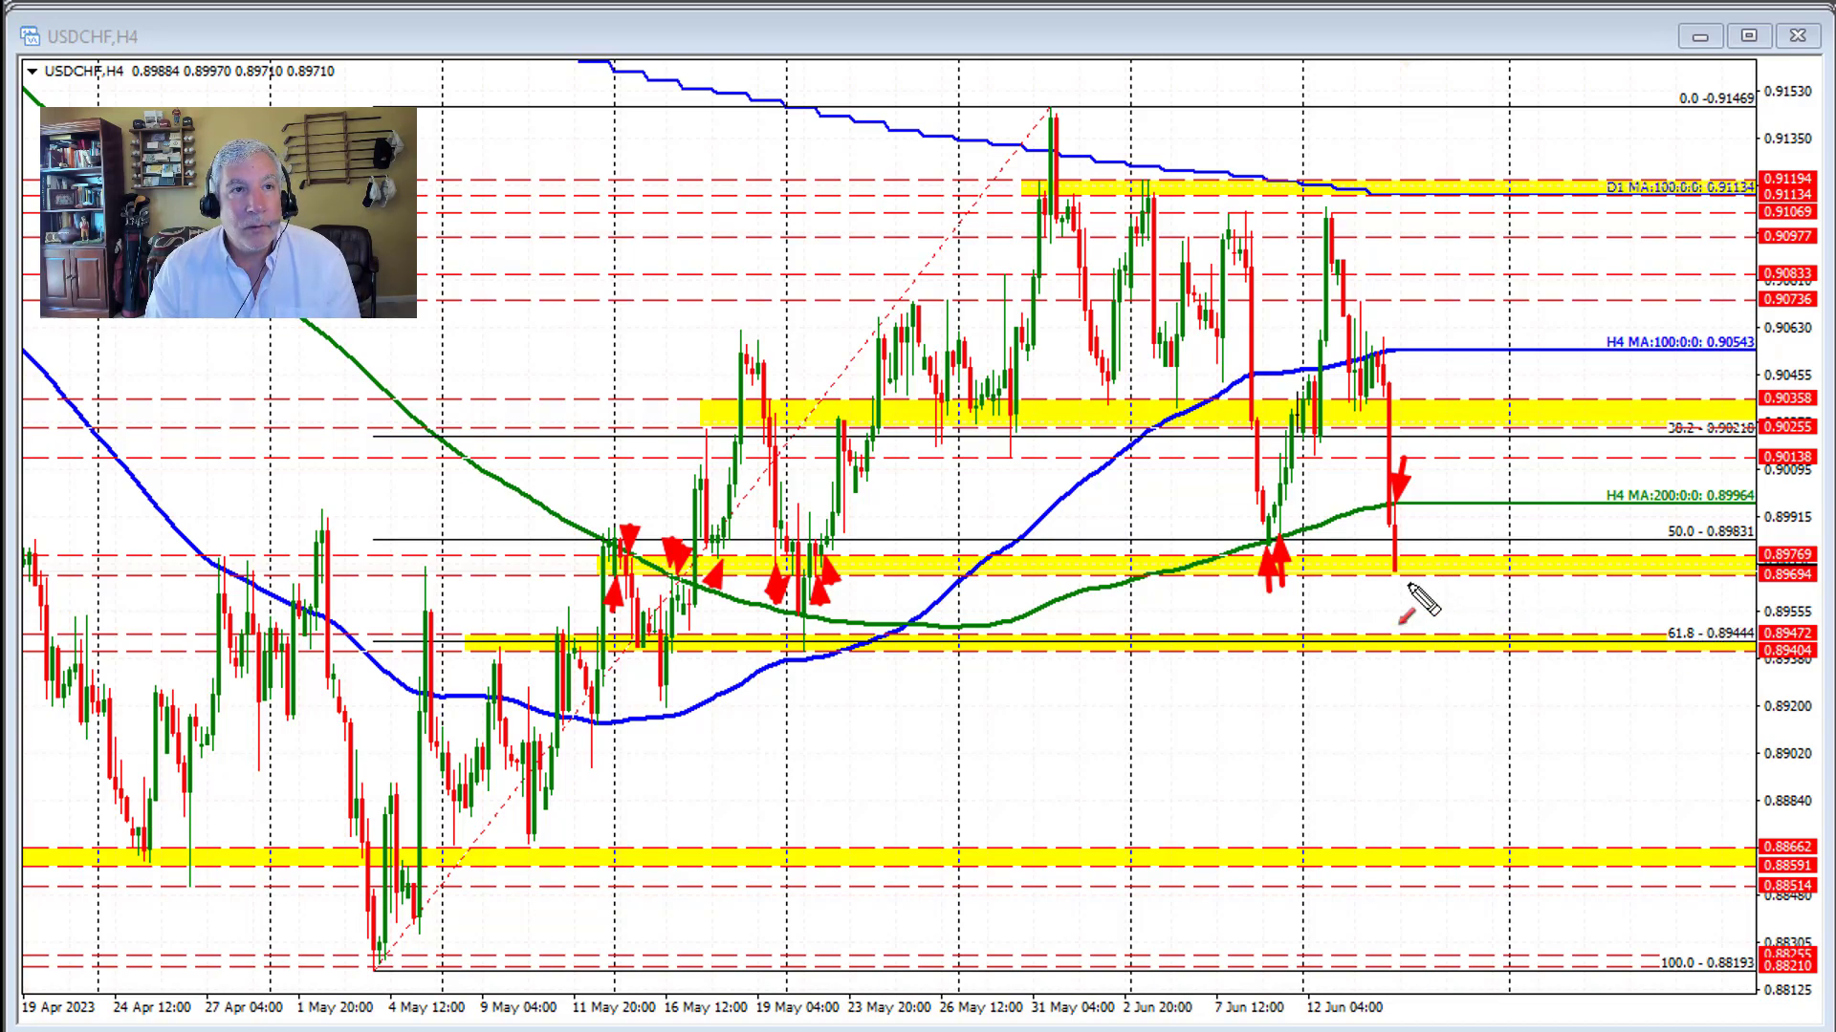
pyautogui.moveTo(1405, 580); pyautogui.dragTo(1468, 643)
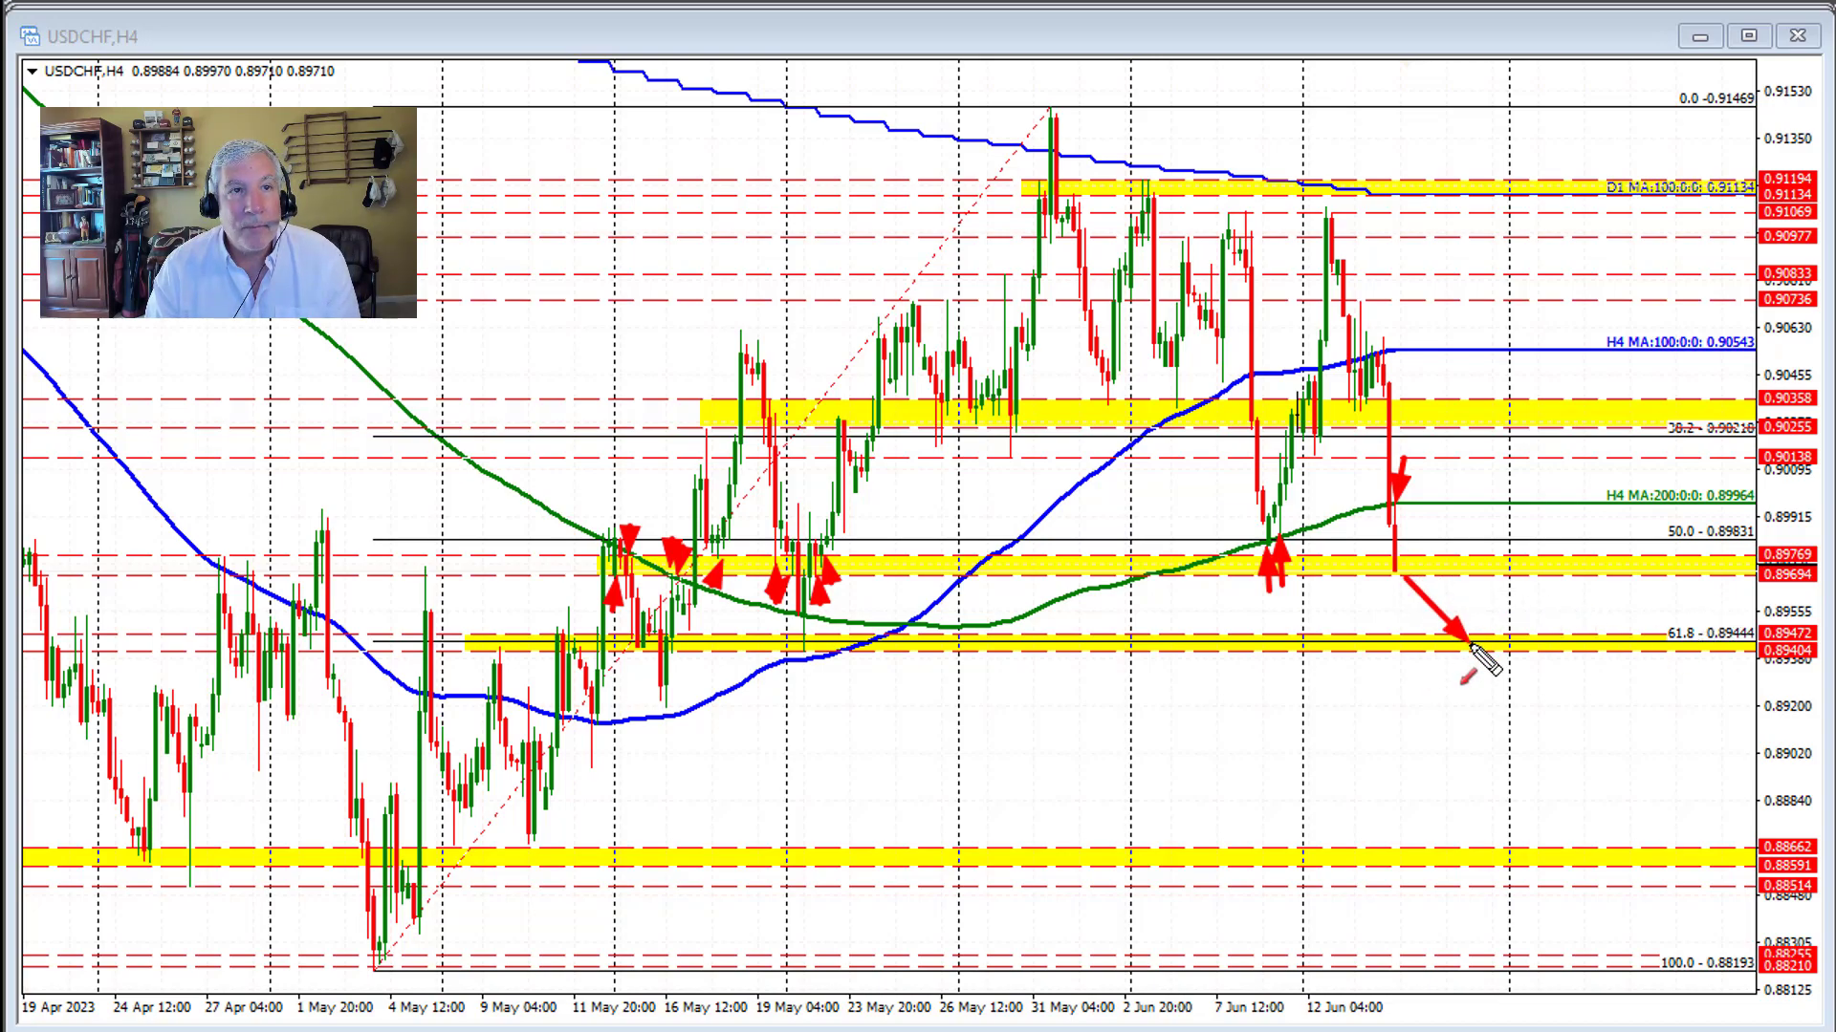
# Mark the Fibonacci swing's low and high, and the May price reactions around the 0.89404–0.89472 zone, with red arrows.
pyautogui.moveTo(443, 974); pyautogui.dragTo(374, 974)
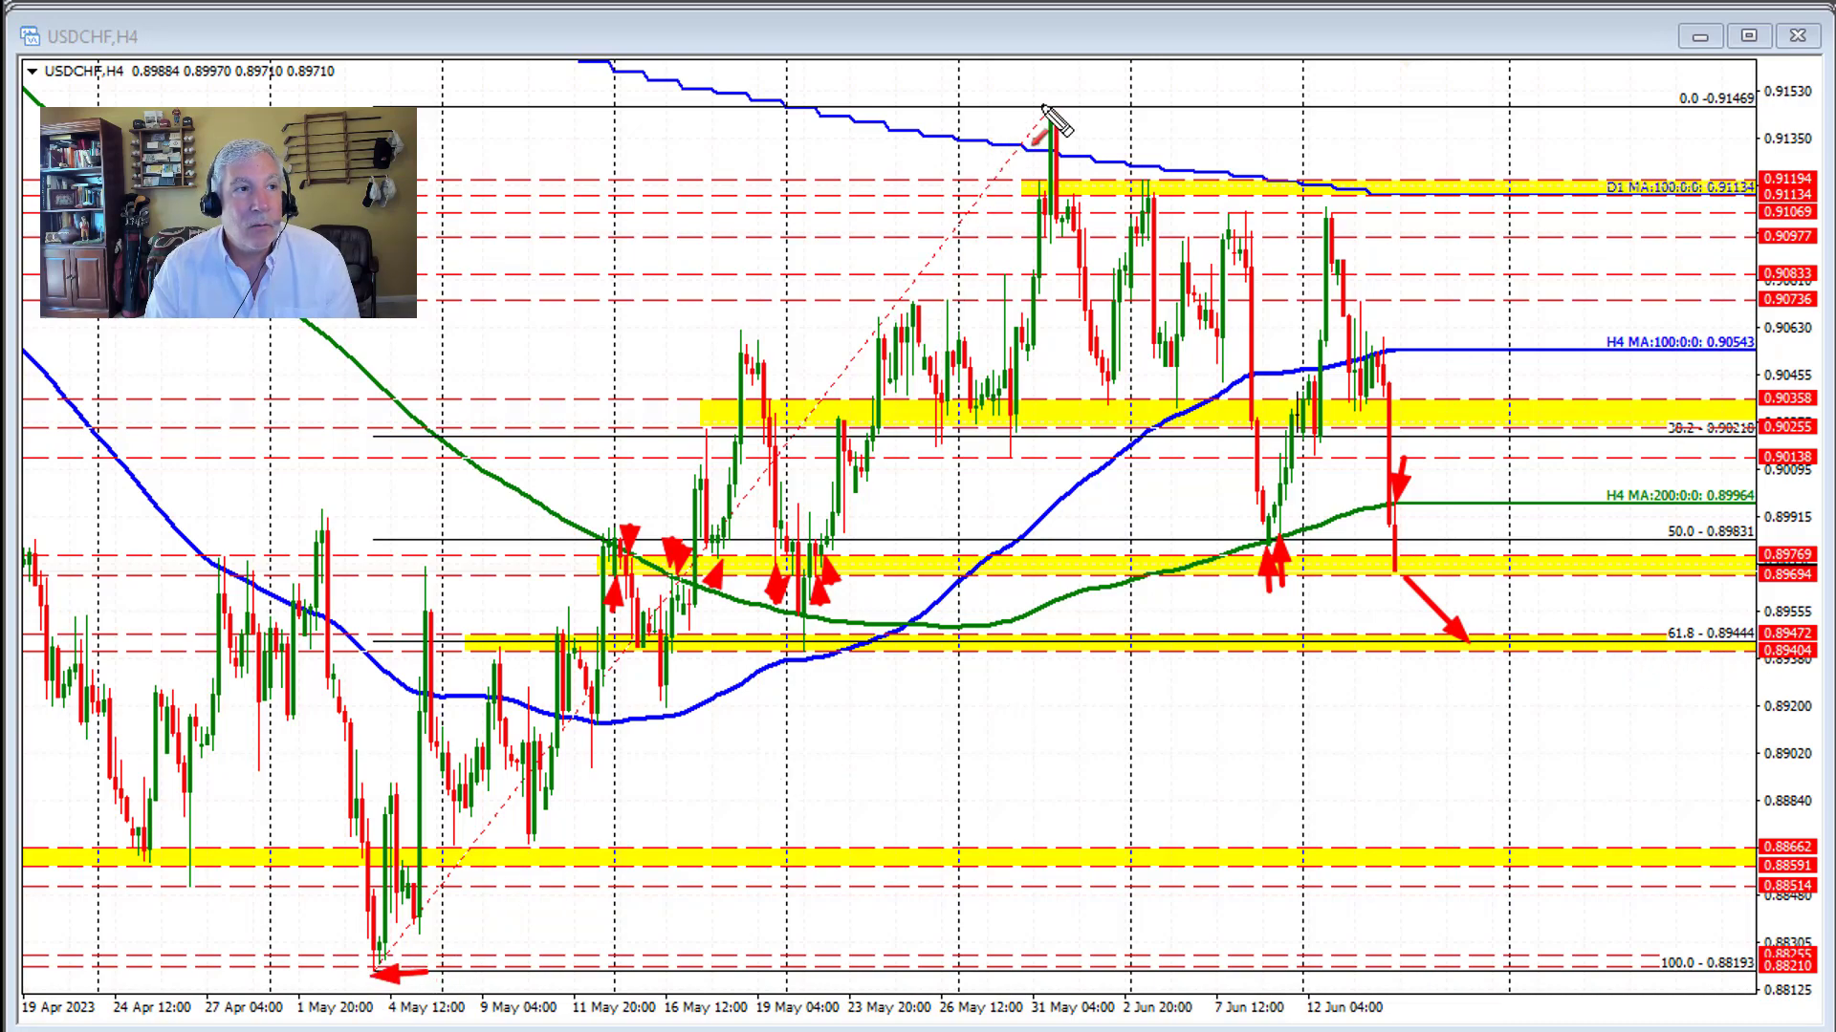
pyautogui.moveTo(1027, 107); pyautogui.dragTo(1052, 113)
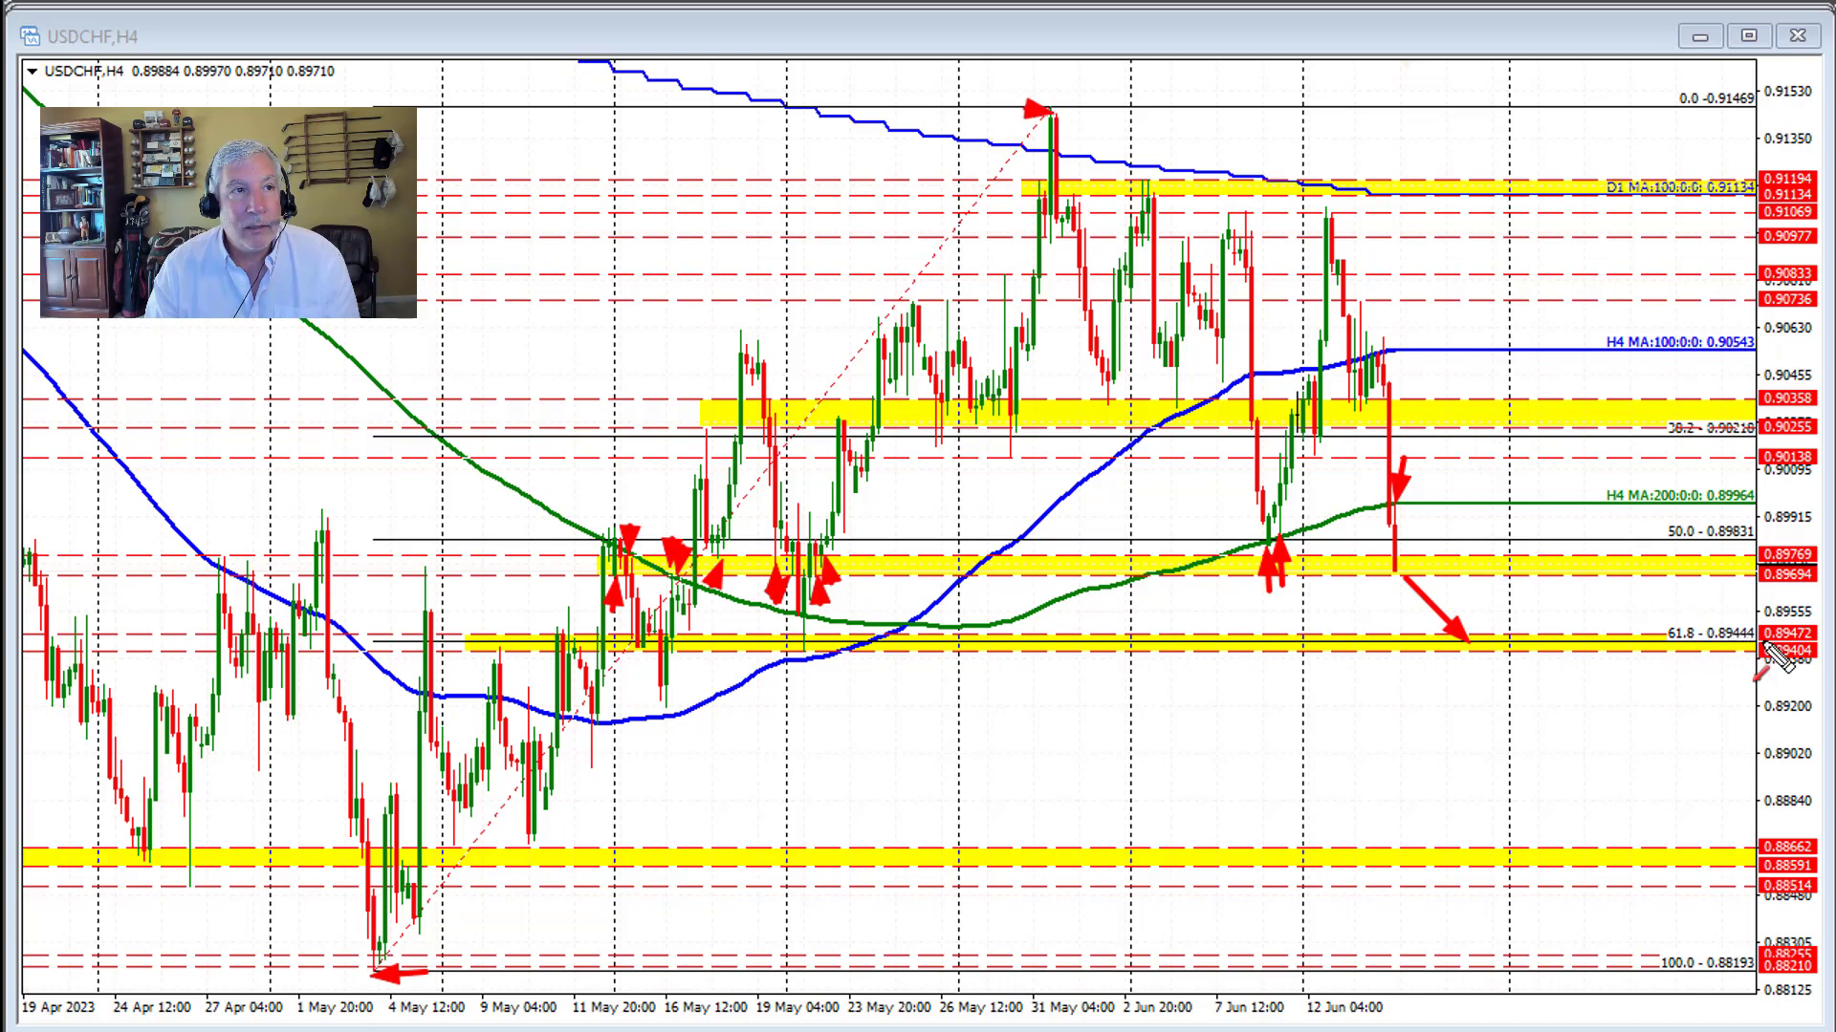
pyautogui.moveTo(801, 703); pyautogui.dragTo(805, 656)
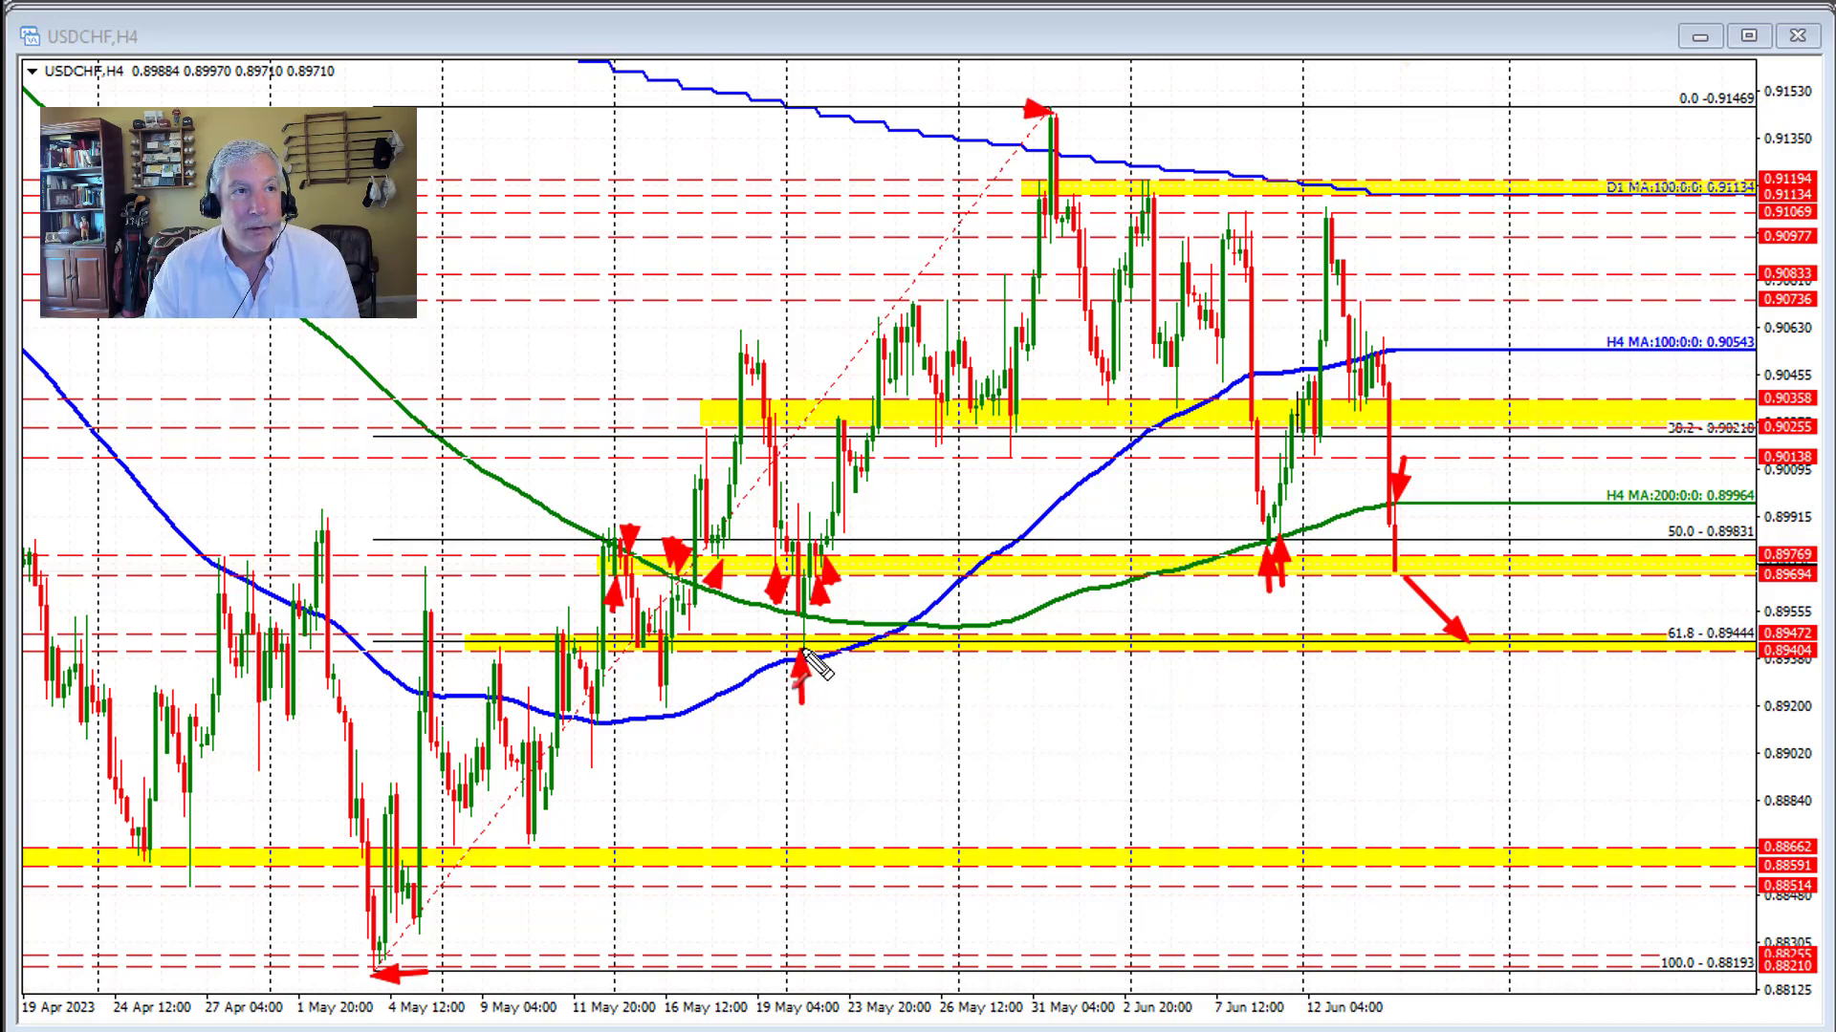
pyautogui.moveTo(693, 679)
pyautogui.mouseDown()
pyautogui.moveTo(687, 639)
pyautogui.moveTo(577, 631)
pyautogui.moveTo(574, 660)
pyautogui.moveTo(511, 638)
pyautogui.mouseUp()
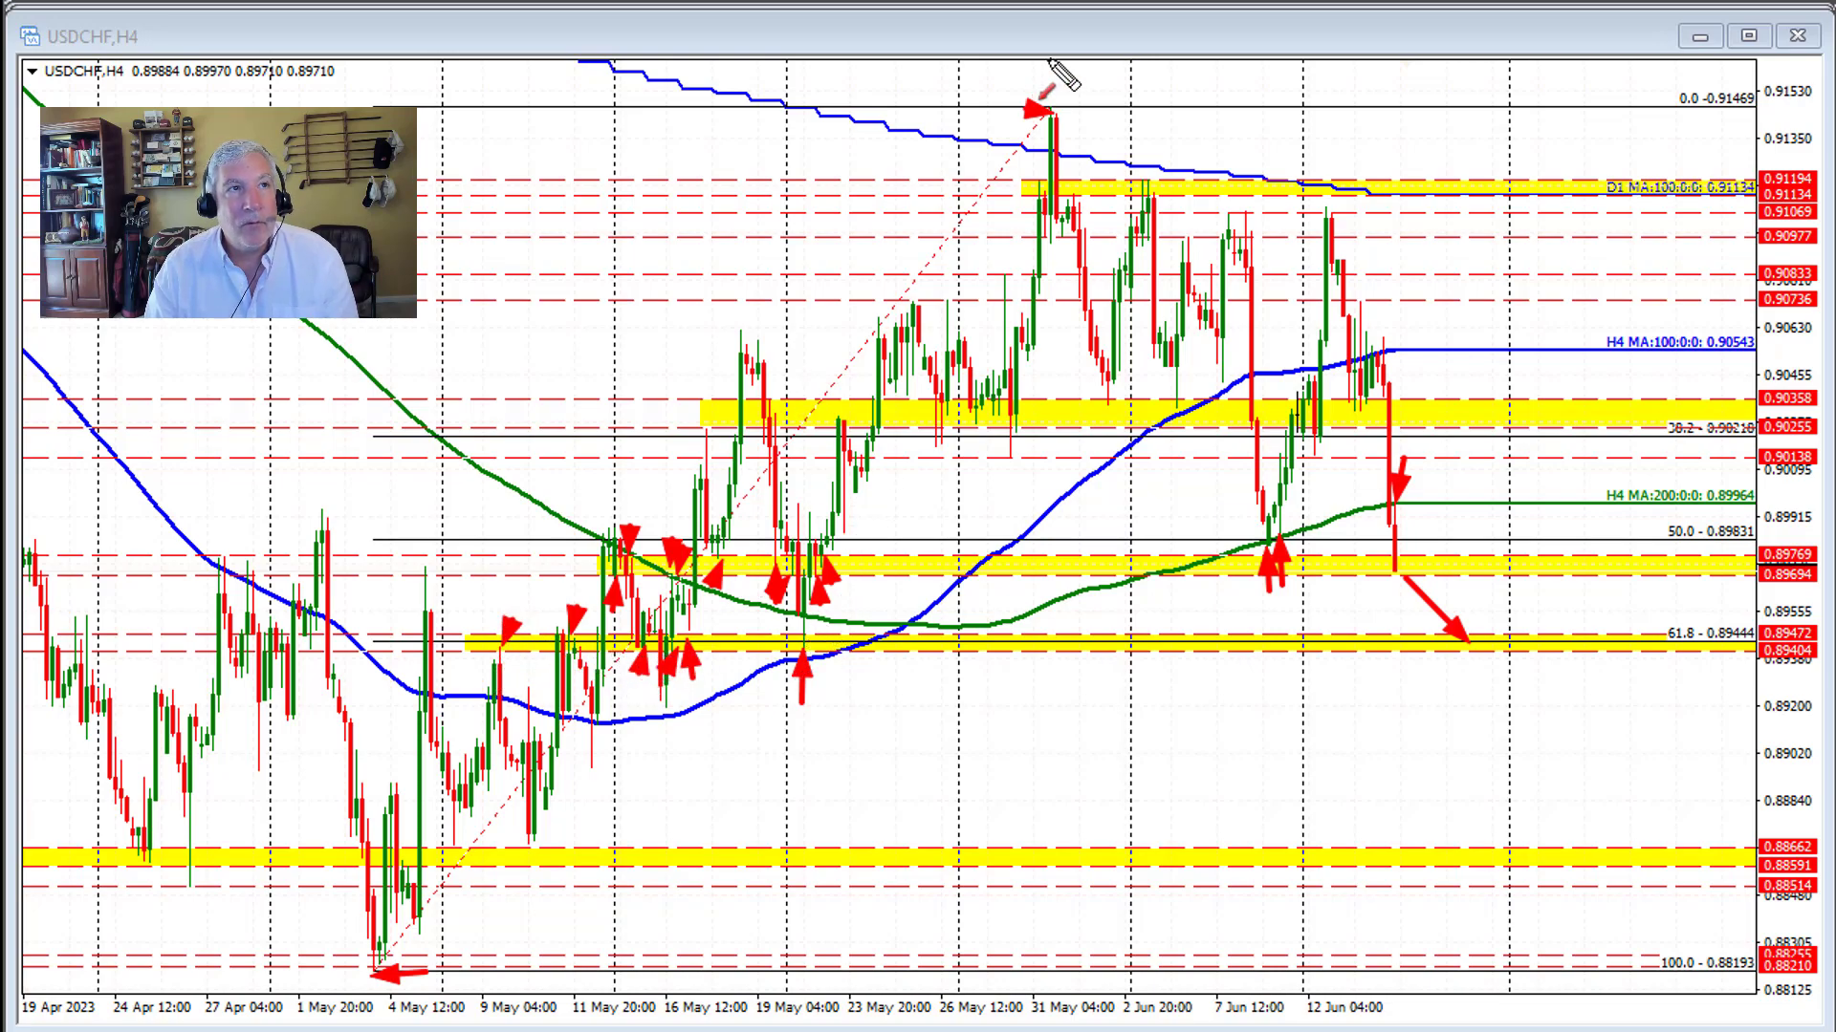
pyautogui.moveTo(1577, 719); pyautogui.dragTo(1589, 706)
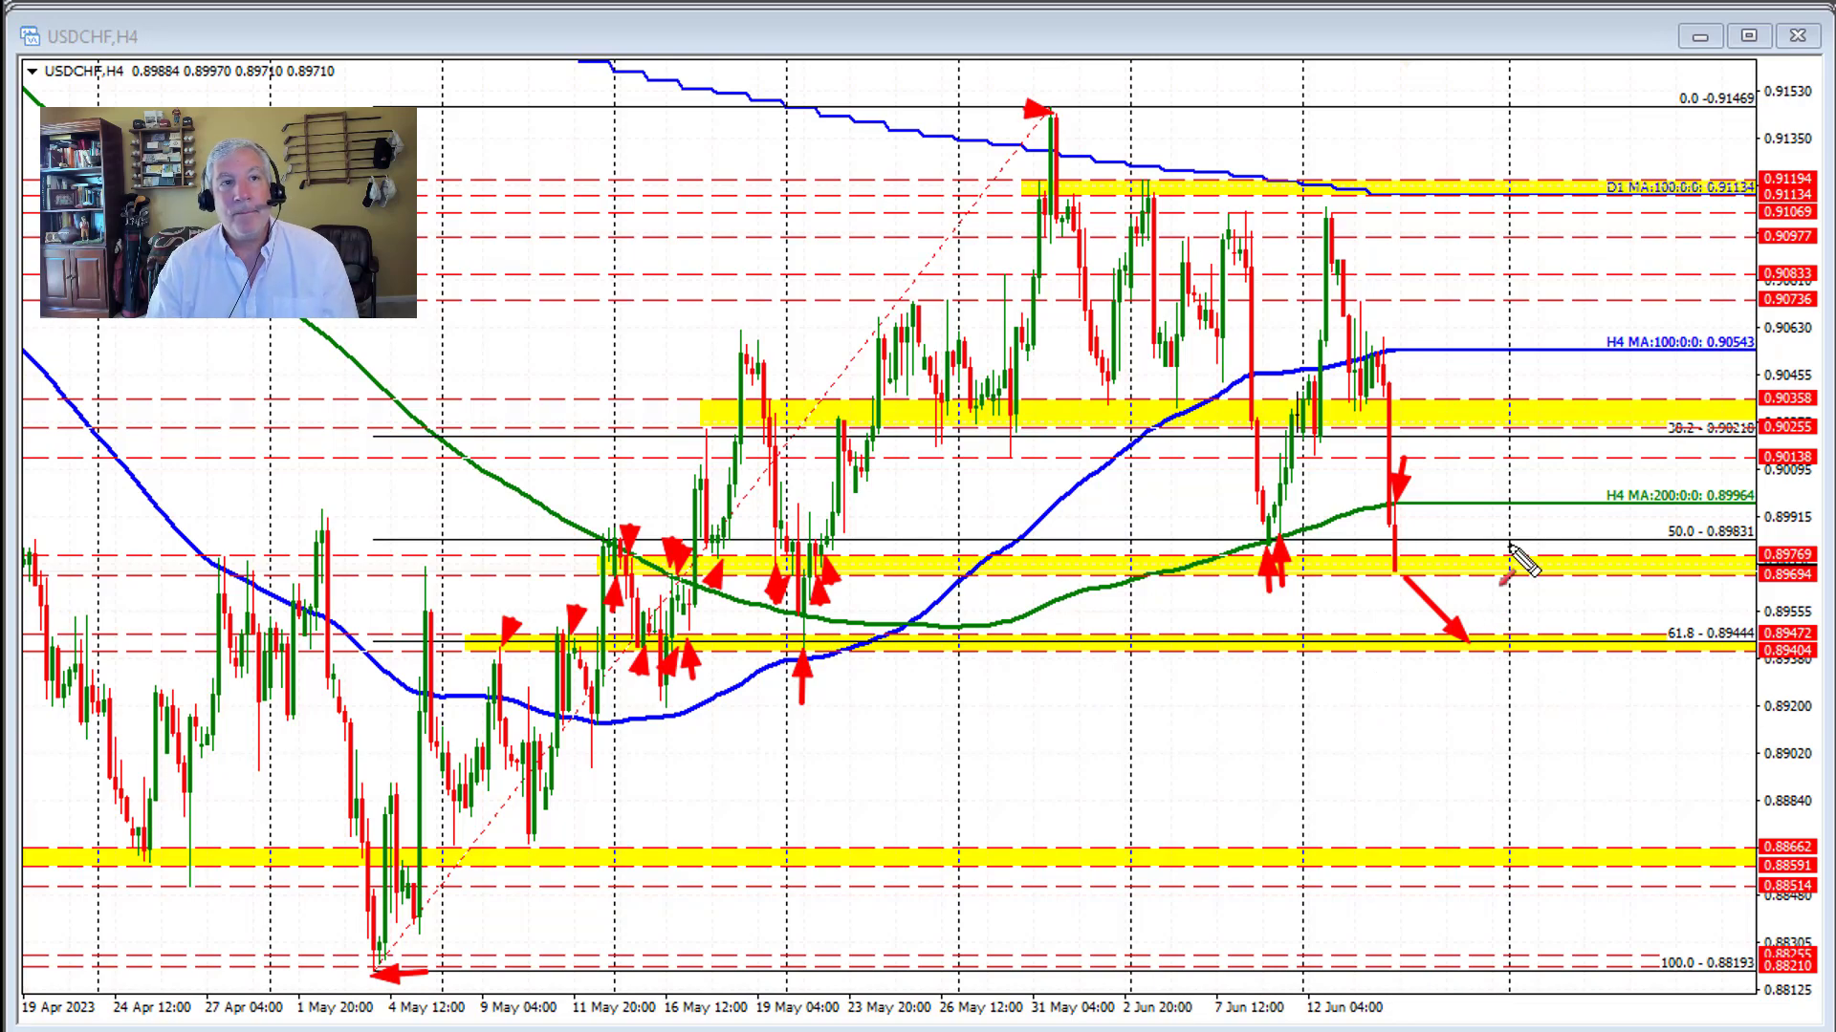